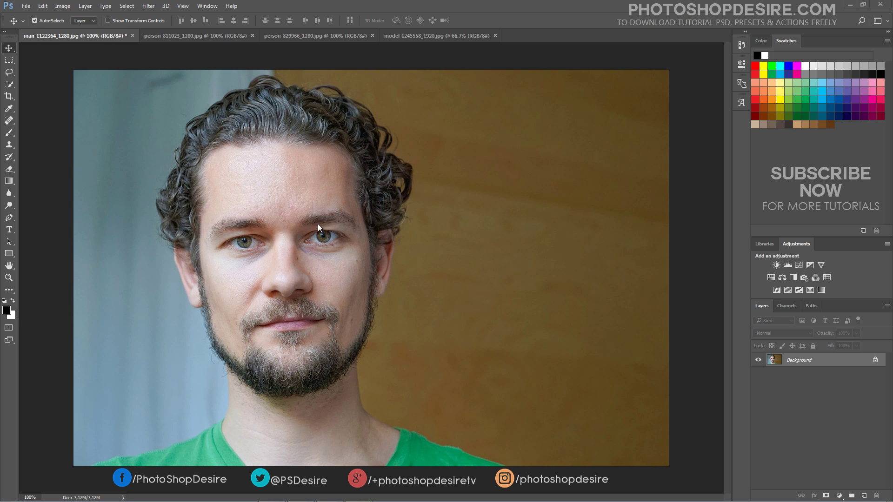
# - Duplicate the Background layer and name the copy "B&W DRAMA SHOT"
pyautogui.click(89, 8)
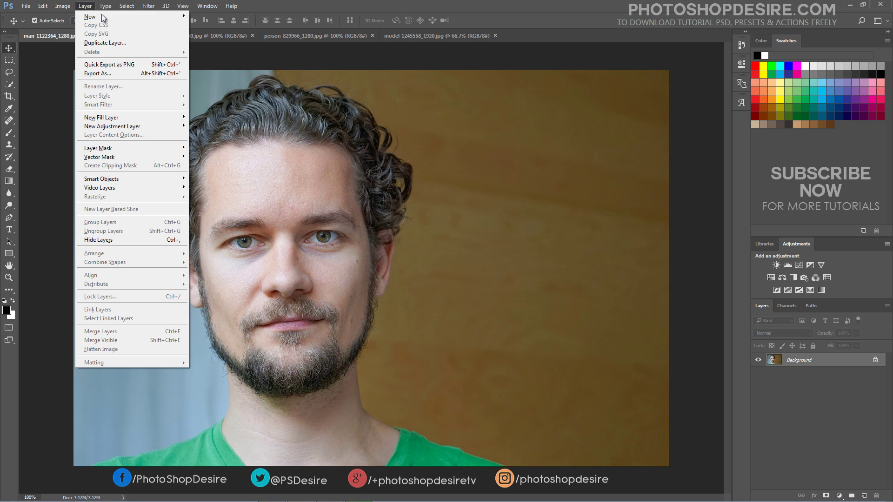
pyautogui.click(140, 42)
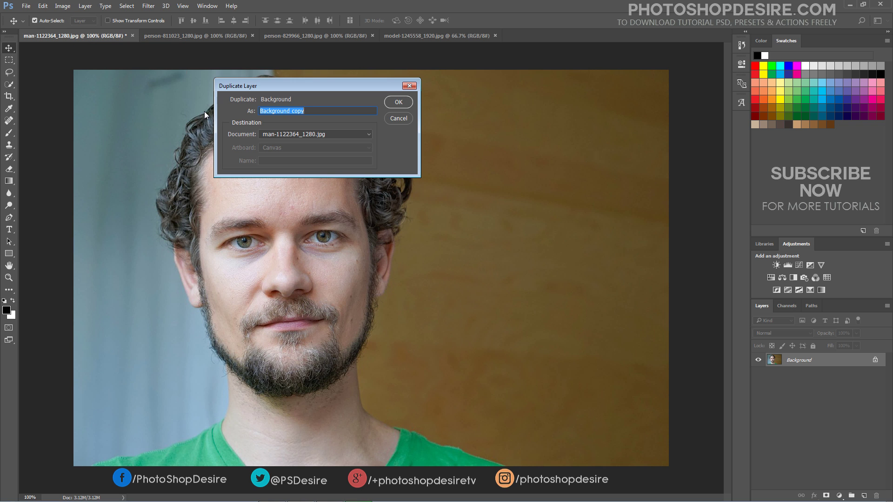
pyautogui.write('B&W DRAMA SHOT')
pyautogui.click(388, 102)
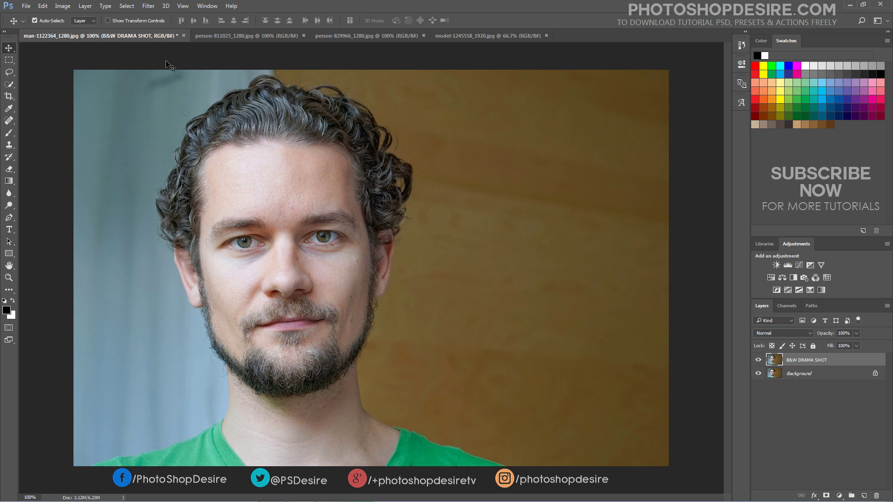
# - Convert the B&W DRAMA SHOT layer to a smart object
pyautogui.click(88, 9)
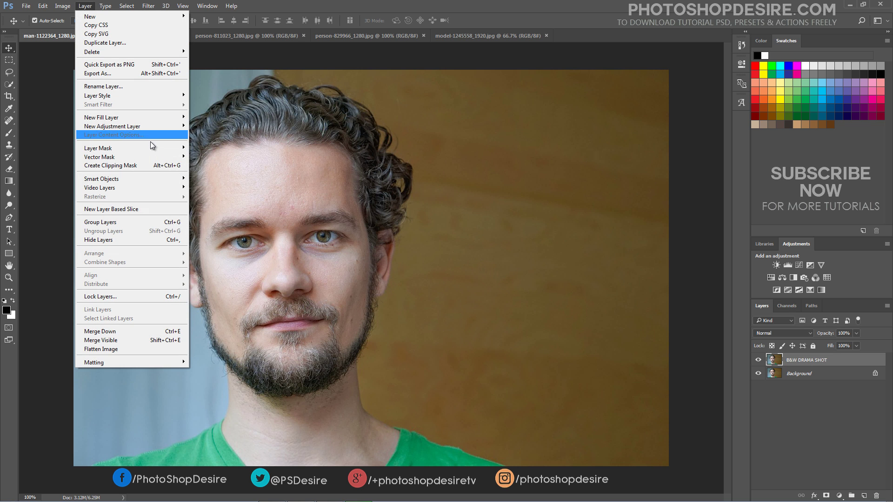
pyautogui.moveTo(170, 179)
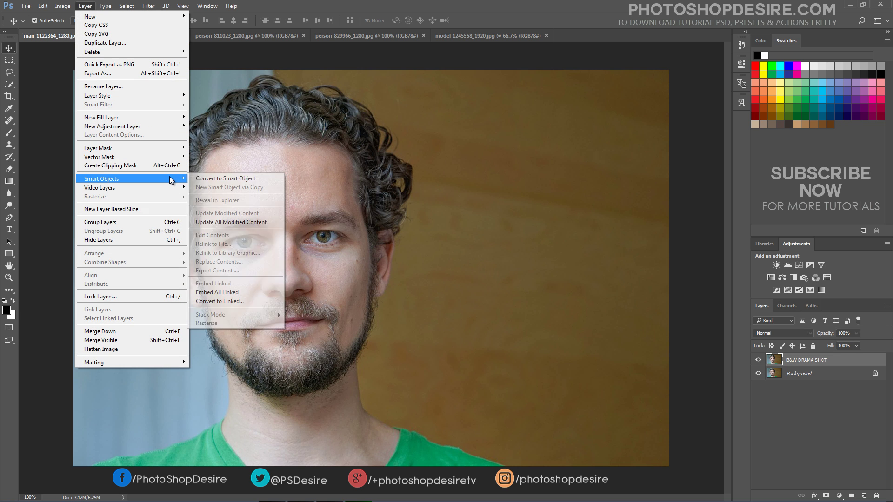
pyautogui.click(263, 178)
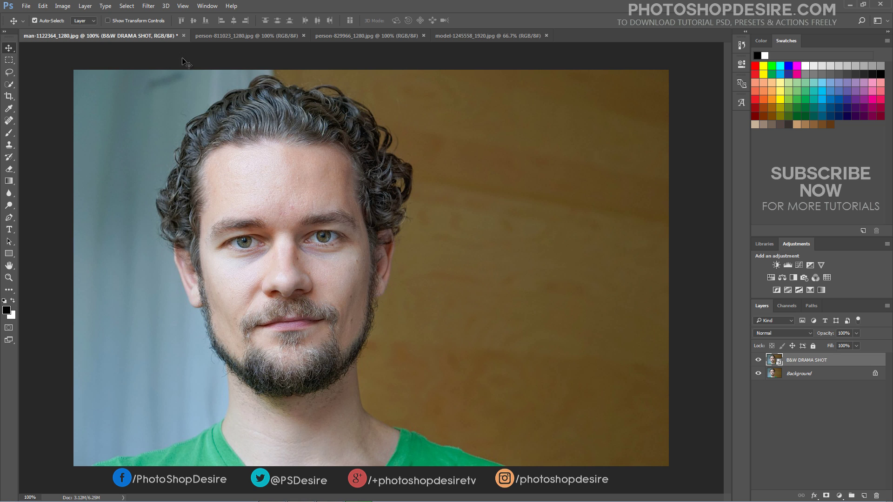
# - Start the Camera Raw Filter on the layer and set Temperature to -10 and Tint to -10
pyautogui.click(152, 6)
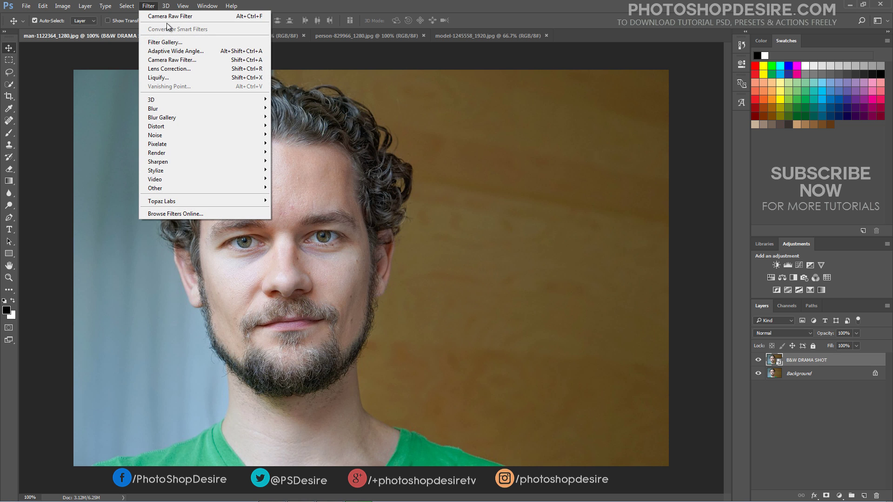
pyautogui.click(212, 61)
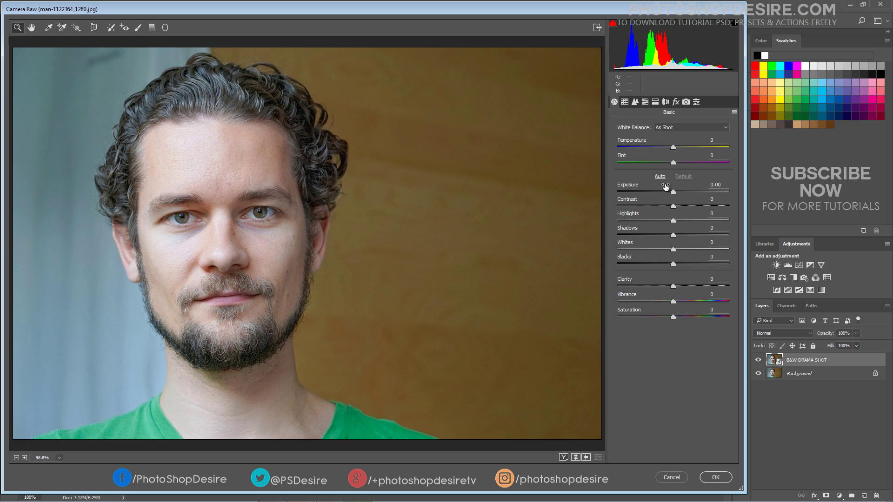
pyautogui.click(673, 146)
pyautogui.moveTo(673, 146); pyautogui.dragTo(668, 147)
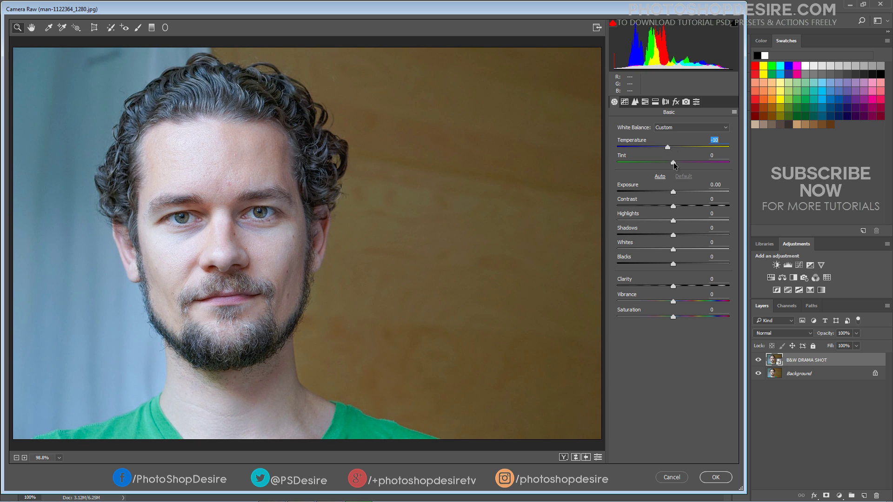
pyautogui.moveTo(673, 162); pyautogui.dragTo(668, 163)
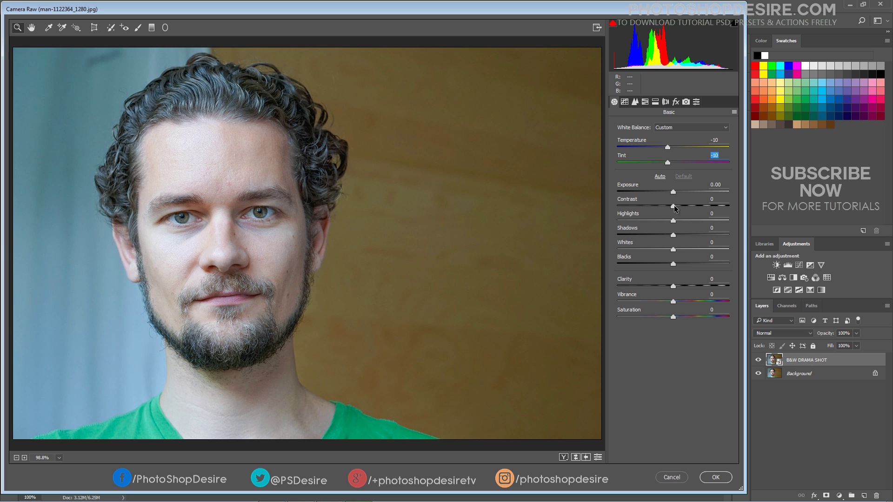
# - Set Contrast to +76, Highlights to -48, Shadows to +24, Whites to -62, Blacks to -7 and Clarity to +60
pyautogui.moveTo(674, 205); pyautogui.dragTo(717, 215)
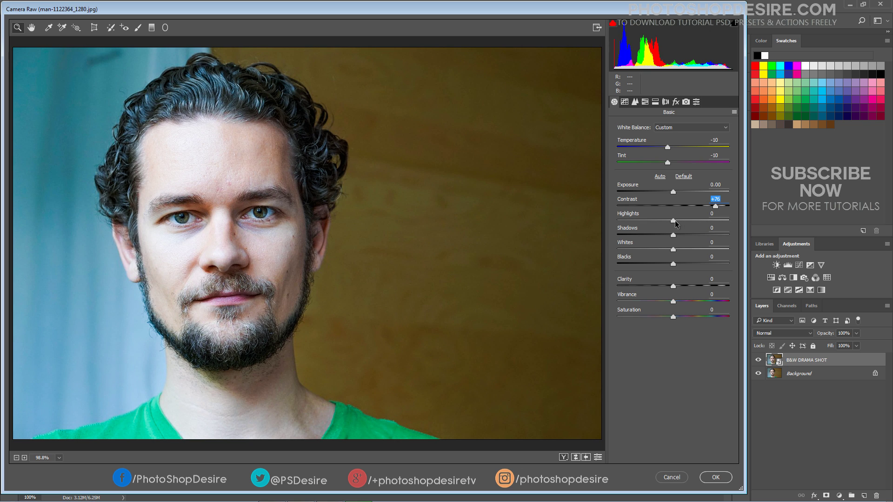
pyautogui.moveTo(674, 221); pyautogui.dragTo(647, 222)
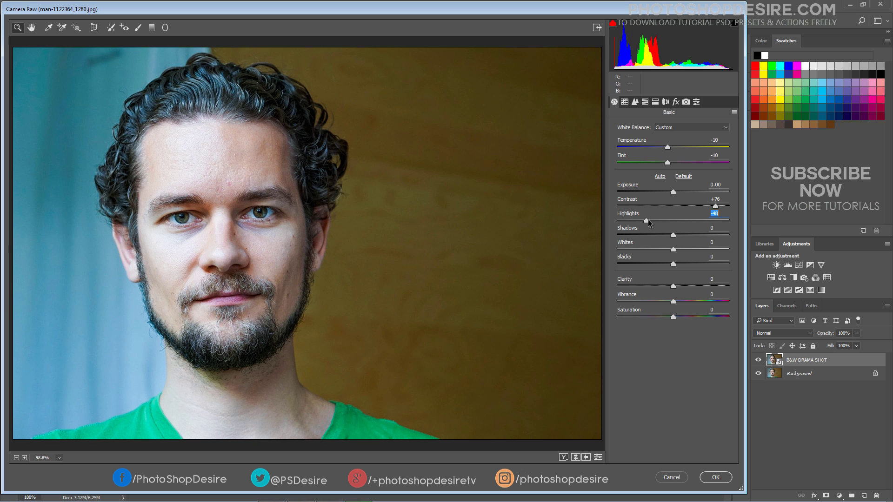
pyautogui.moveTo(673, 233); pyautogui.dragTo(687, 233)
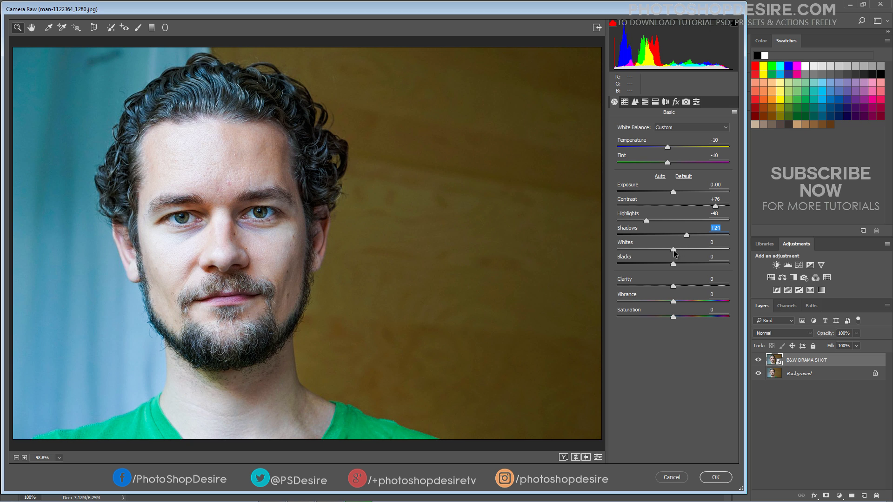
pyautogui.moveTo(674, 251)
pyautogui.mouseDown()
pyautogui.moveTo(632, 250)
pyautogui.moveTo(667, 261)
pyautogui.mouseUp()
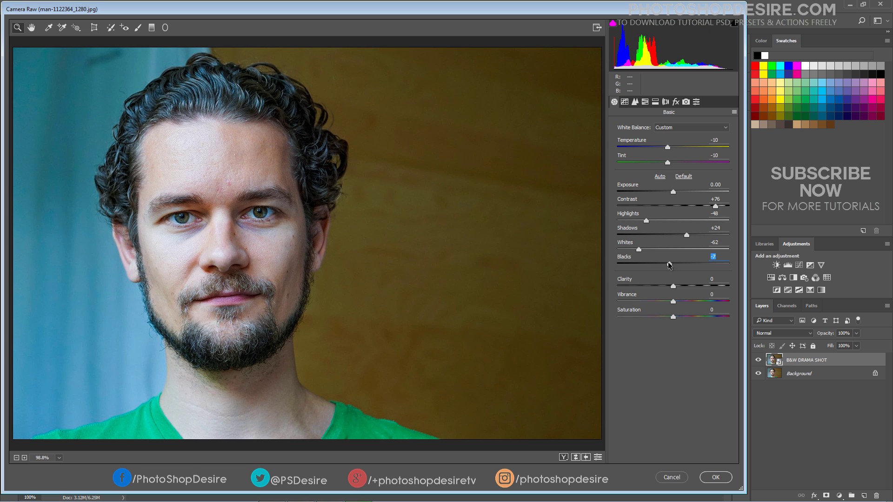
pyautogui.moveTo(673, 286); pyautogui.dragTo(681, 287)
pyautogui.moveTo(687, 287); pyautogui.dragTo(709, 287)
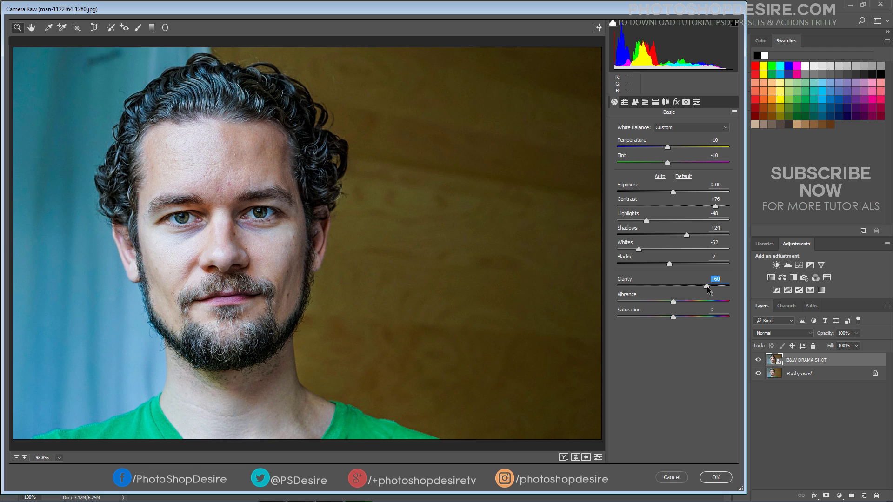
pyautogui.press('Tab')
pyautogui.press('Tab')
# - Add a lower-midtone point to the RGB point tone curve at input 100, output 96
pyautogui.click(624, 103)
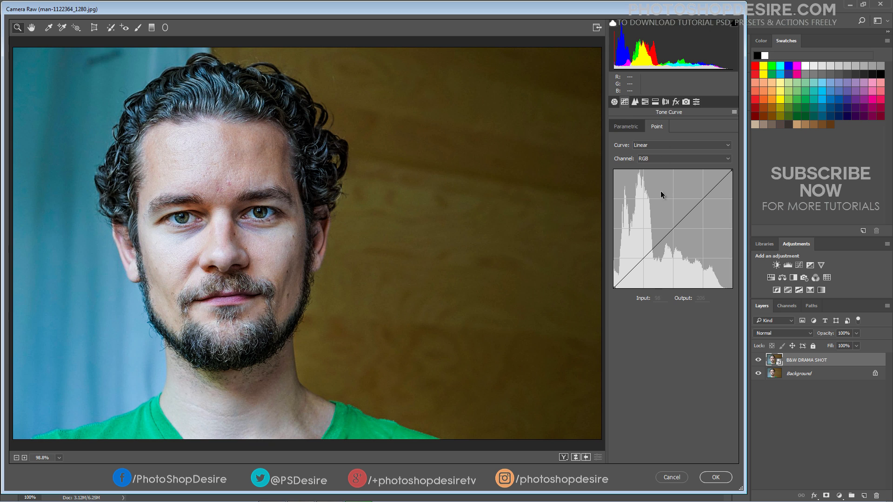
pyautogui.click(656, 244)
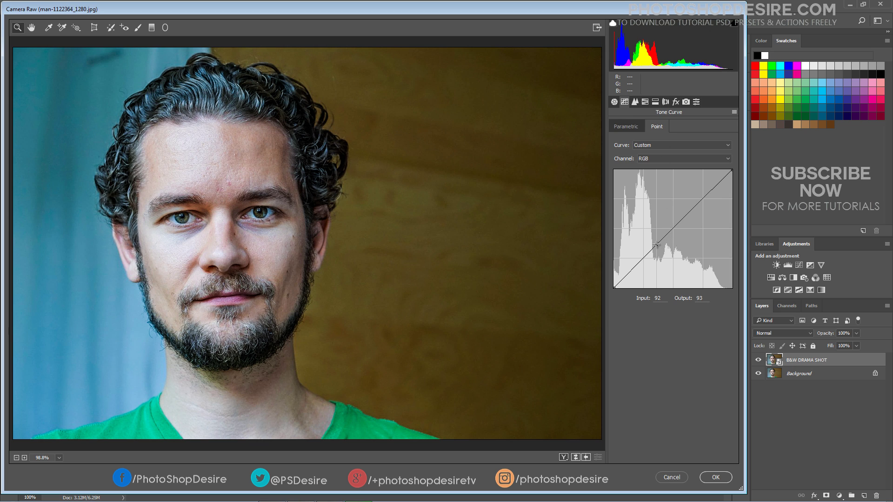
pyautogui.moveTo(662, 239); pyautogui.dragTo(659, 245)
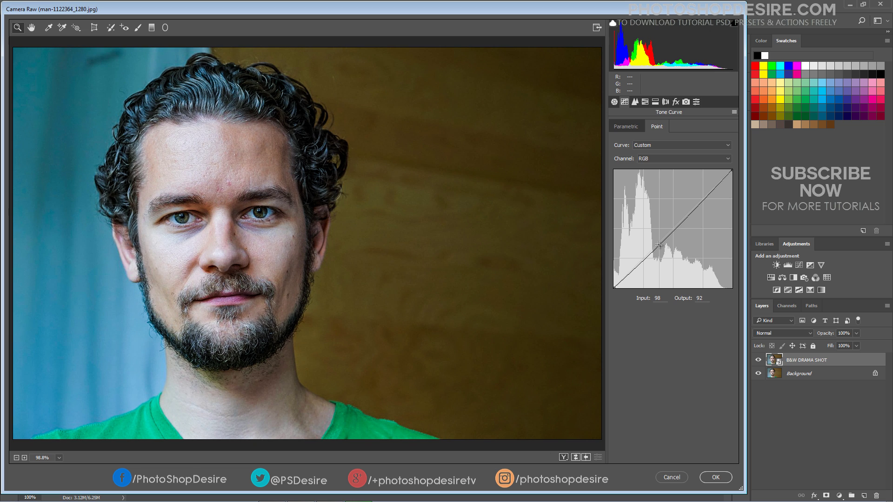
pyautogui.moveTo(659, 245); pyautogui.dragTo(659, 242)
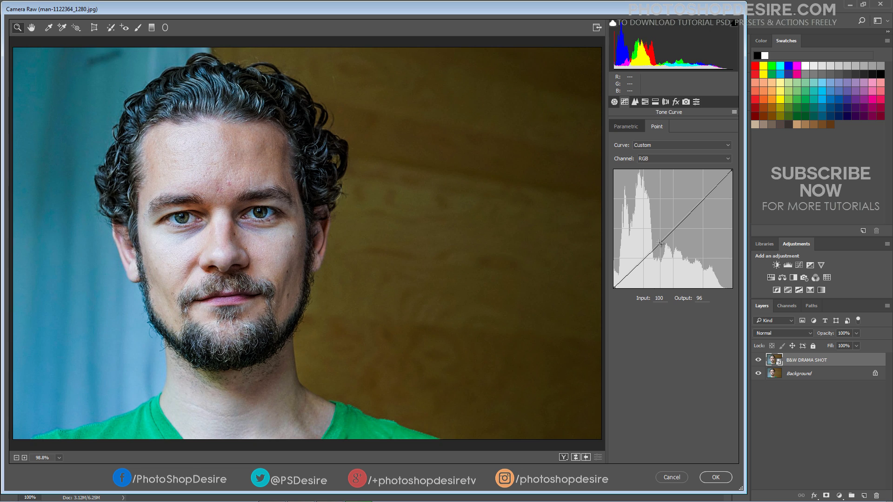
# - Add an upper point to the tone curve at input 164, output 191, and raise the black endpoint to output 16
pyautogui.click(701, 201)
pyautogui.moveTo(701, 201)
pyautogui.mouseDown()
pyautogui.moveTo(688, 213)
pyautogui.moveTo(688, 197)
pyautogui.mouseUp()
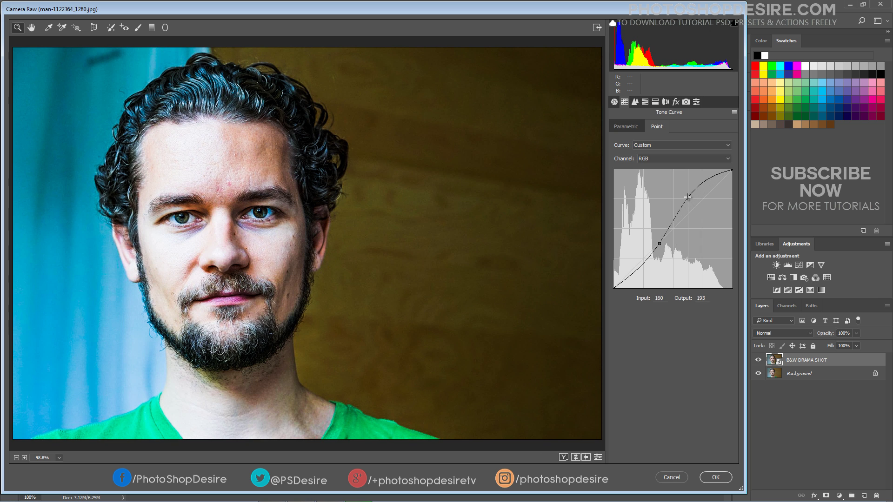
pyautogui.moveTo(688, 200); pyautogui.dragTo(689, 199)
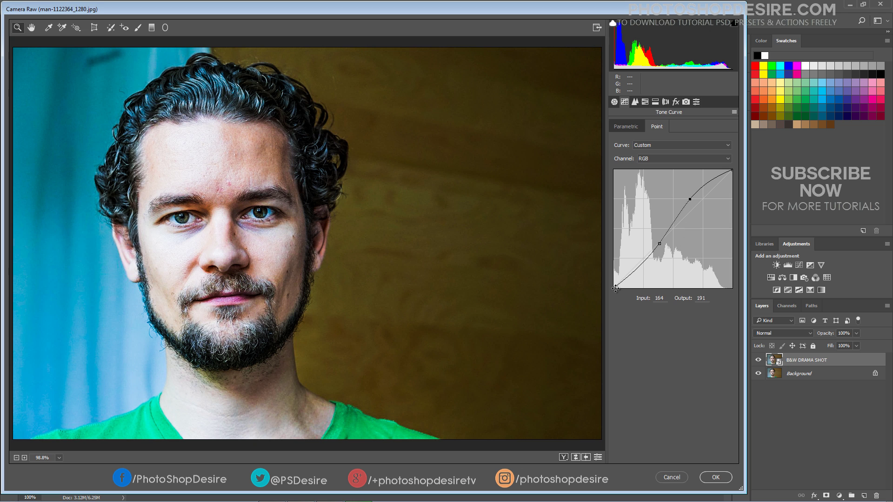
pyautogui.moveTo(615, 288); pyautogui.dragTo(599, 281)
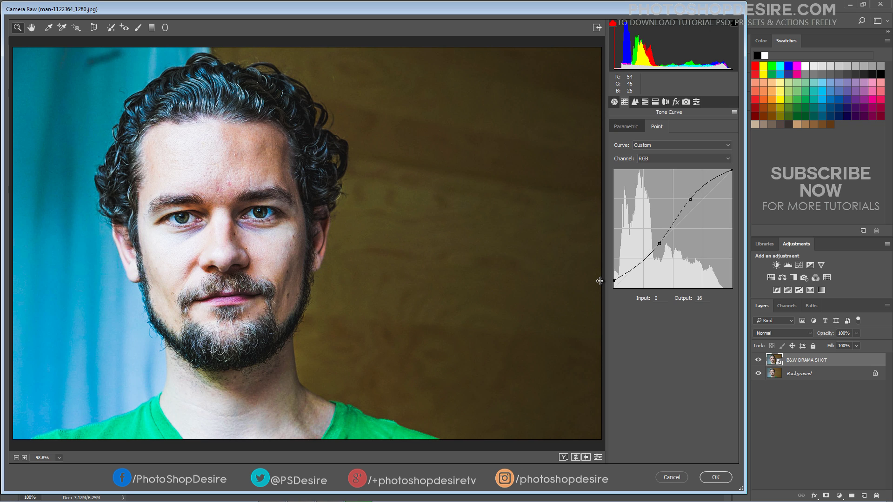
# - Set the sharpening Amount to 25 and the Color noise reduction to 25
pyautogui.click(637, 101)
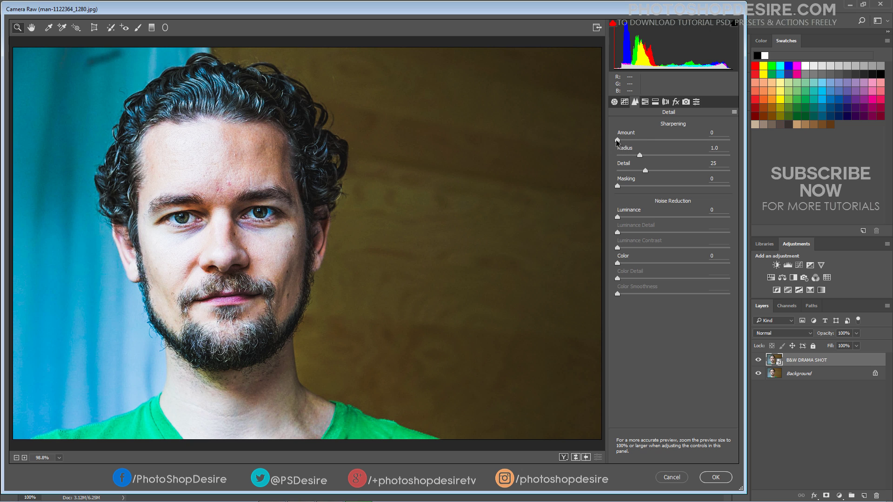
pyautogui.moveTo(618, 140); pyautogui.dragTo(636, 145)
pyautogui.moveTo(617, 264); pyautogui.dragTo(645, 267)
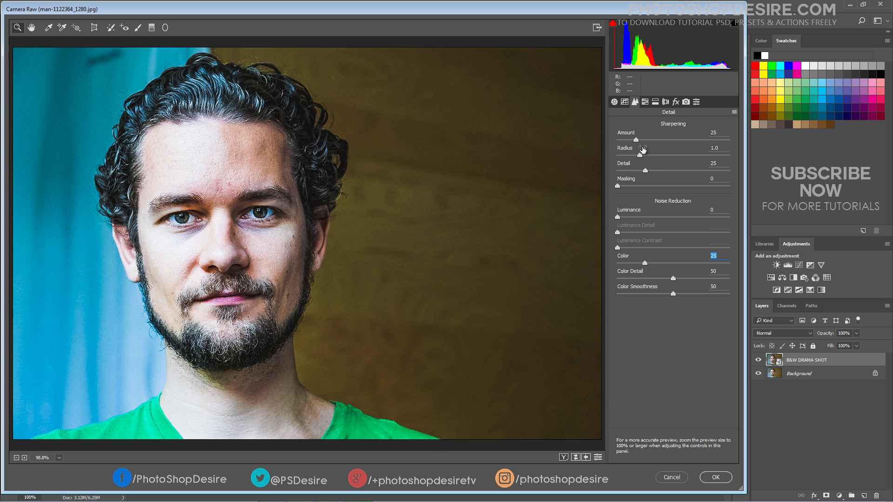
# - Convert the image to grayscale and reset all Grayscale Mix values, from Reds to Magentas, to 0
pyautogui.click(645, 102)
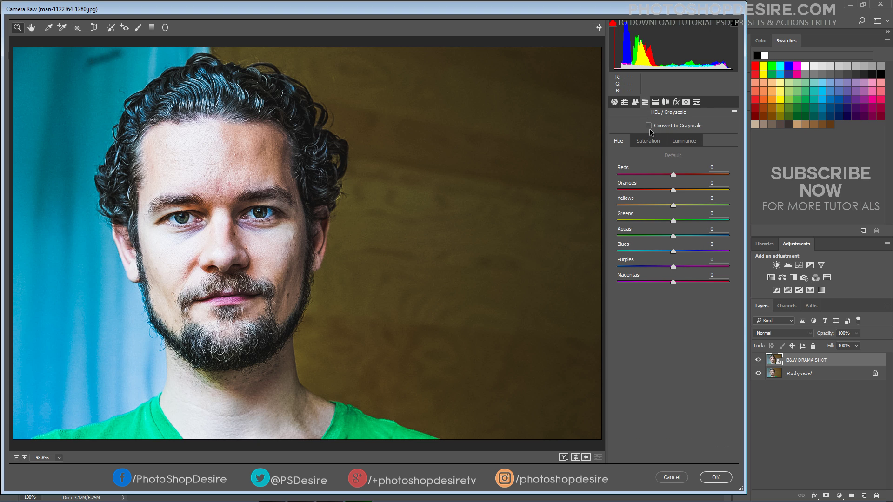
pyautogui.click(649, 129)
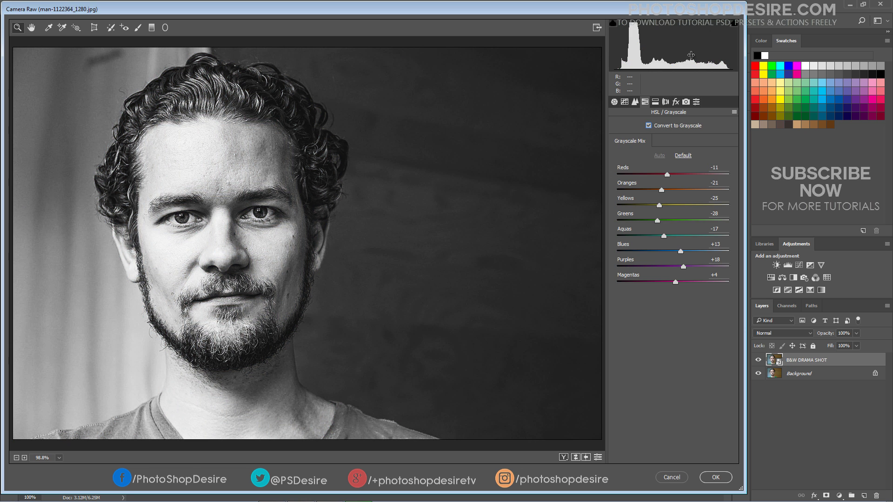
pyautogui.doubleClick(667, 175)
pyautogui.doubleClick(662, 191)
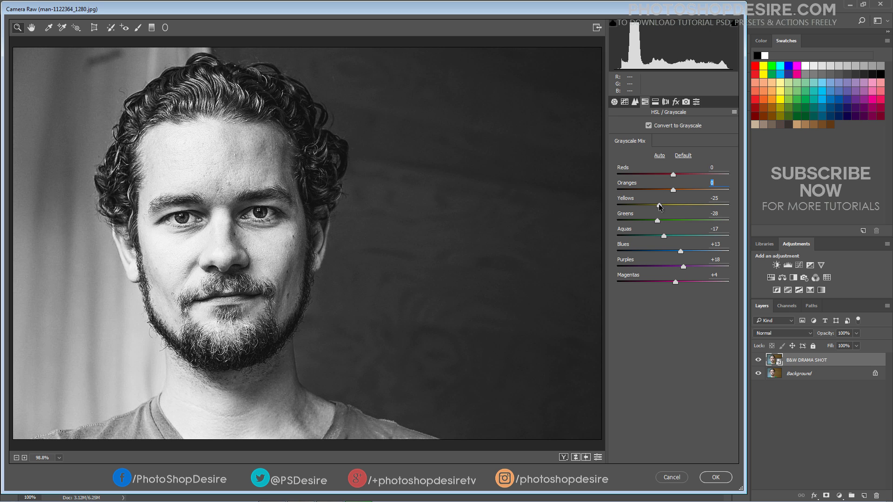
pyautogui.doubleClick(658, 205)
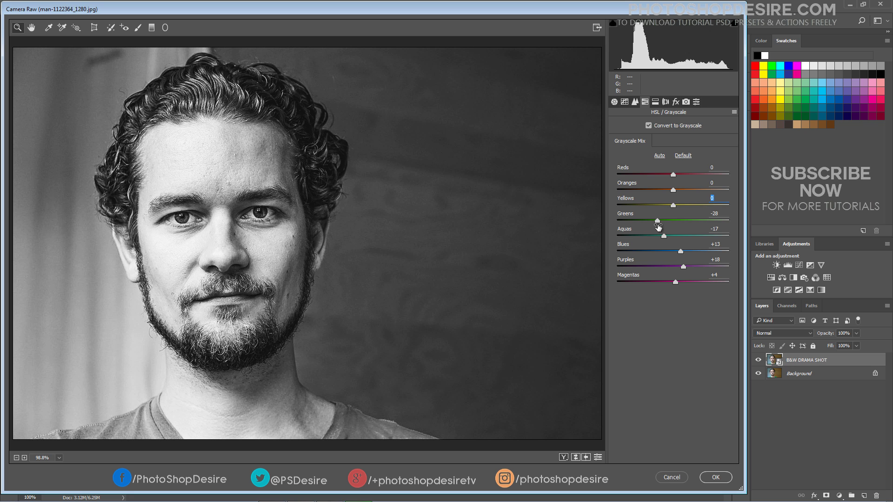
pyautogui.doubleClick(657, 221)
pyautogui.doubleClick(663, 236)
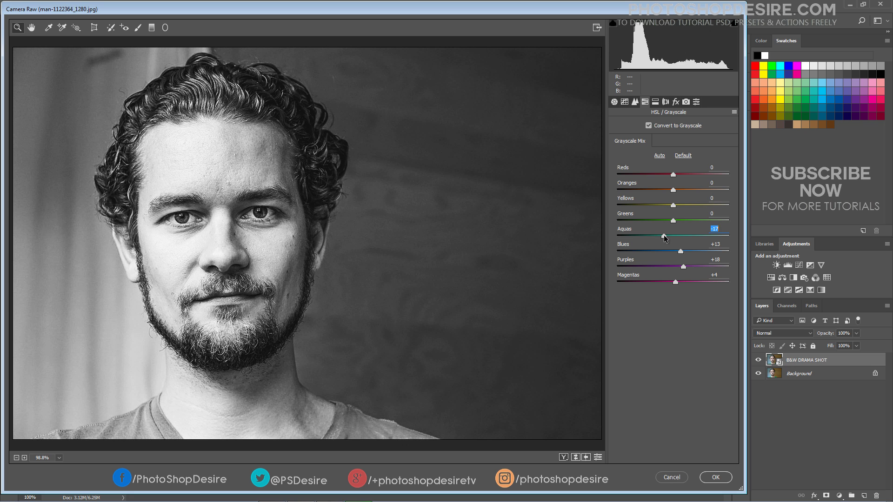
pyautogui.doubleClick(681, 251)
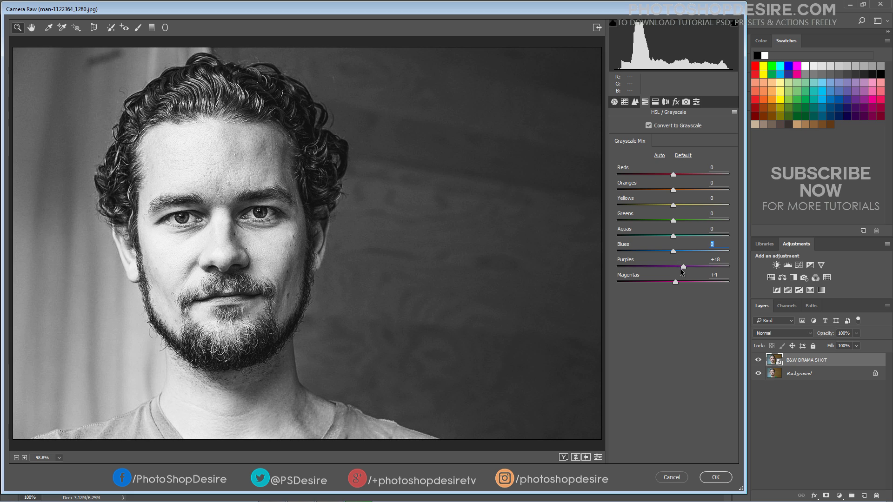
pyautogui.doubleClick(682, 267)
pyautogui.doubleClick(675, 283)
# - Set the Grayscale Mix to Reds -4, Oranges +25, Yellows +25, Greens -4, Aquas +28, Blues +9 and Purples +15, and raise Magentas slightly
pyautogui.moveTo(673, 174); pyautogui.dragTo(670, 174)
pyautogui.moveTo(675, 192); pyautogui.dragTo(687, 191)
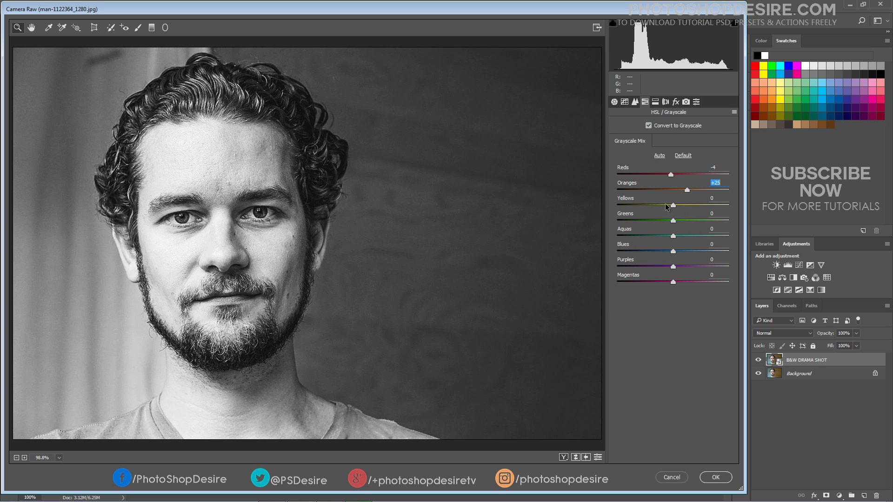
pyautogui.moveTo(673, 206); pyautogui.dragTo(688, 210)
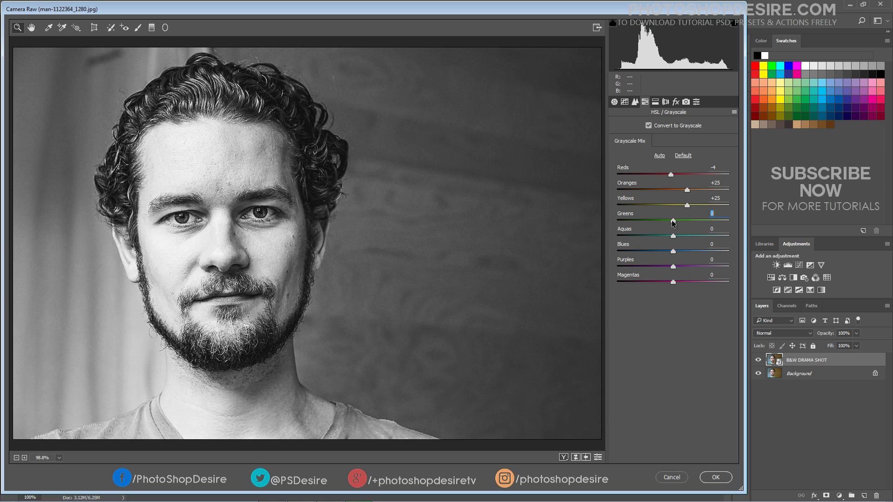
pyautogui.moveTo(672, 220); pyautogui.dragTo(670, 220)
pyautogui.moveTo(674, 238); pyautogui.dragTo(688, 242)
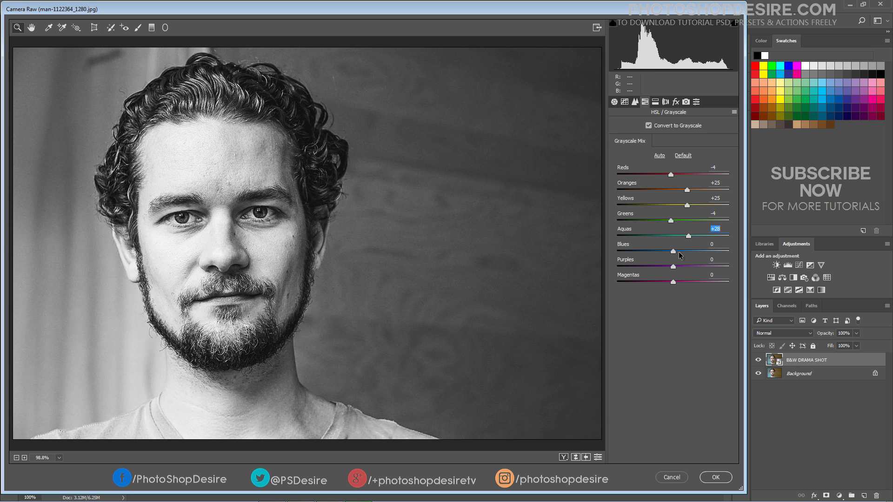
pyautogui.click(672, 251)
pyautogui.moveTo(673, 252); pyautogui.dragTo(681, 268)
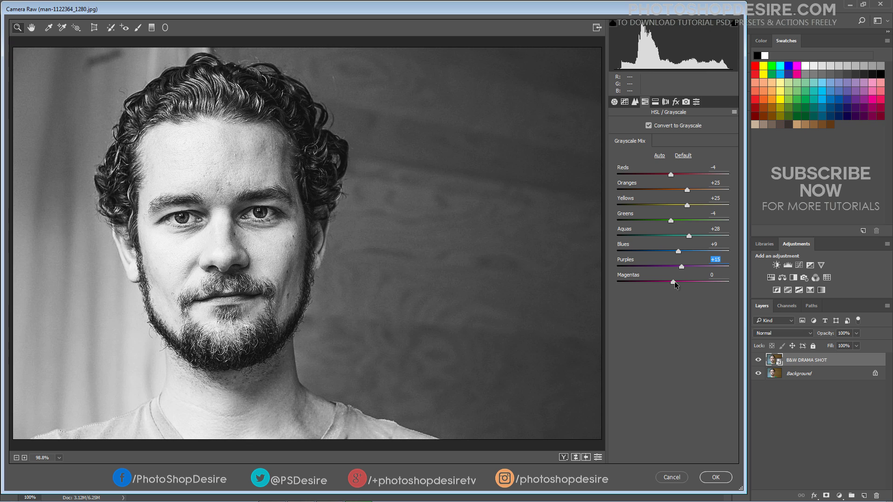
pyautogui.moveTo(674, 281); pyautogui.dragTo(677, 282)
# - Set the Split Toning to Highlights Hue 56 and Saturation 5, with Shadows Hue 189 and Saturation 4
pyautogui.click(654, 104)
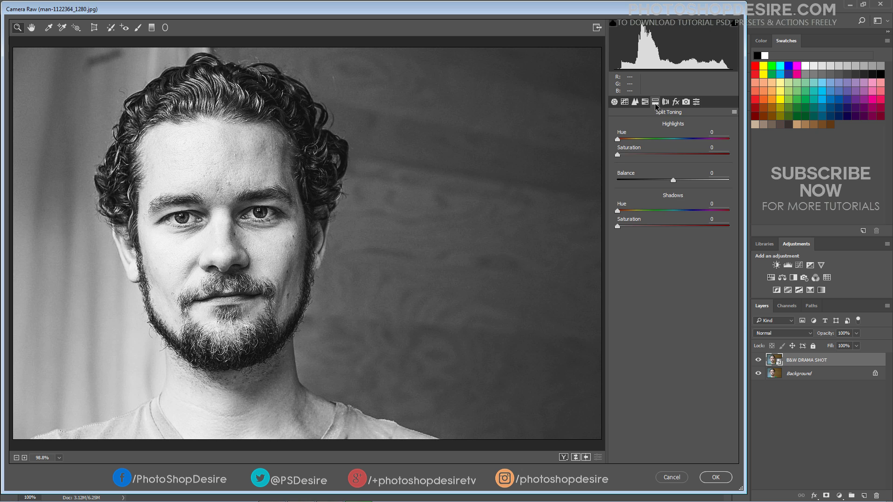
pyautogui.click(638, 226)
pyautogui.click(639, 154)
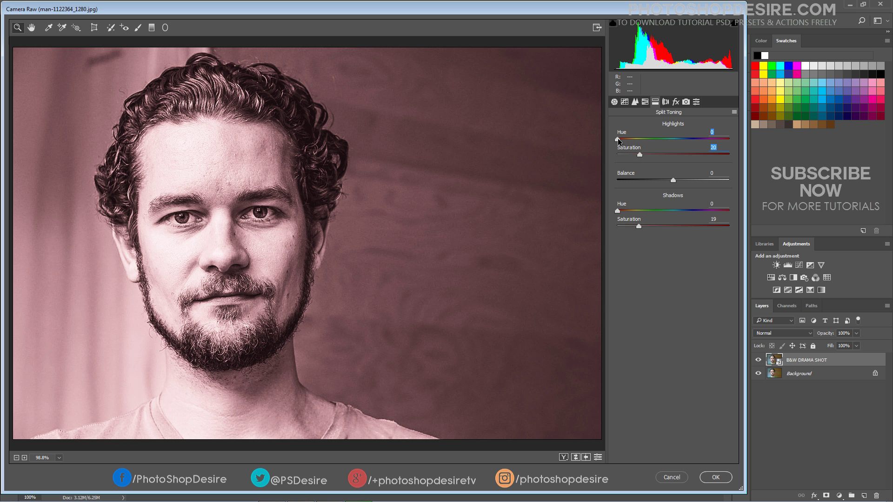
pyautogui.moveTo(617, 138); pyautogui.dragTo(622, 156)
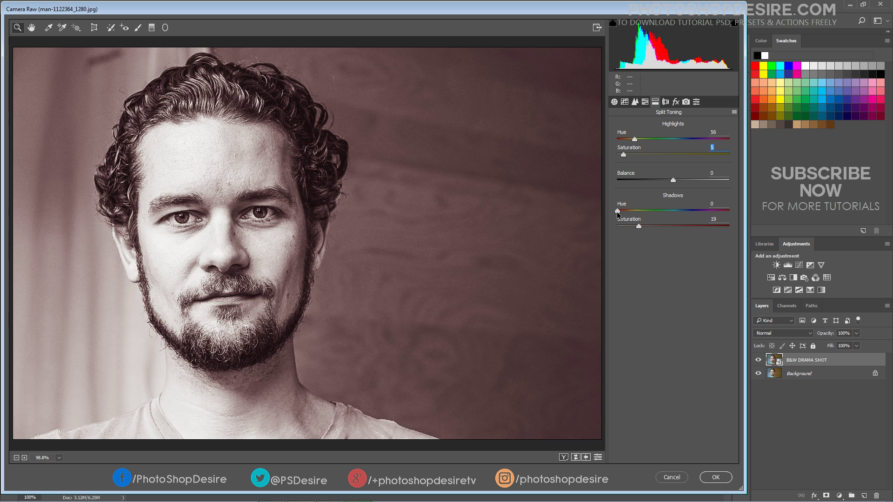
pyautogui.moveTo(617, 211); pyautogui.dragTo(679, 217)
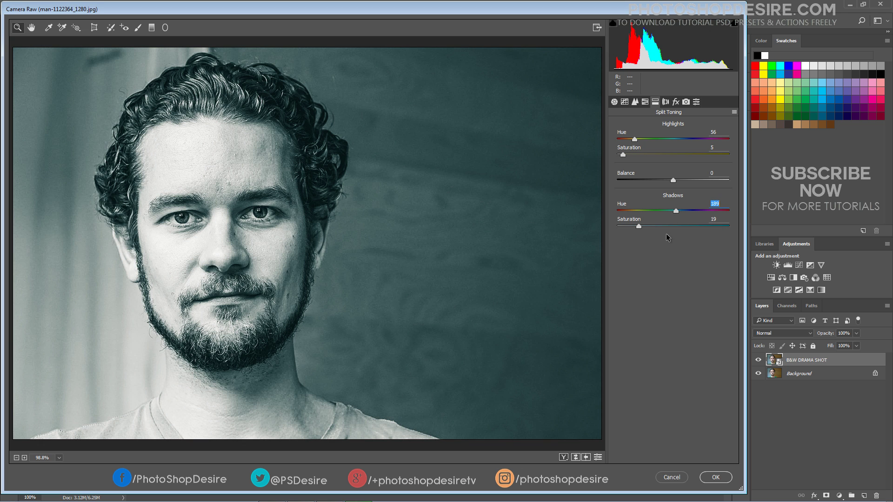
pyautogui.moveTo(639, 226); pyautogui.dragTo(623, 226)
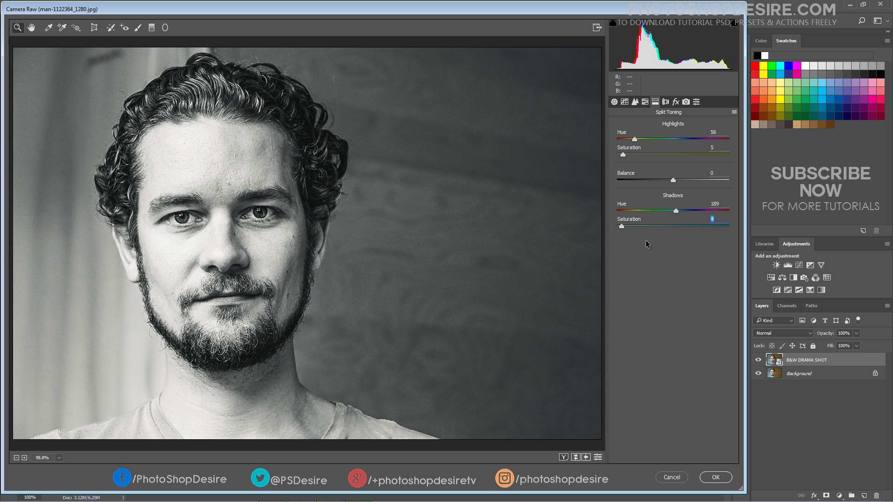
# - Set the Post Crop Vignetting Amount to -7 with the Highlight Priority style
pyautogui.click(675, 103)
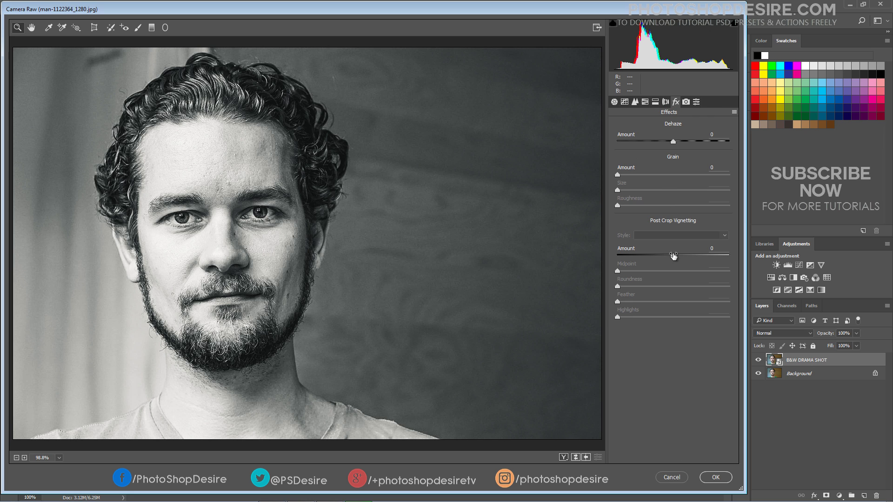
pyautogui.moveTo(673, 256); pyautogui.dragTo(669, 258)
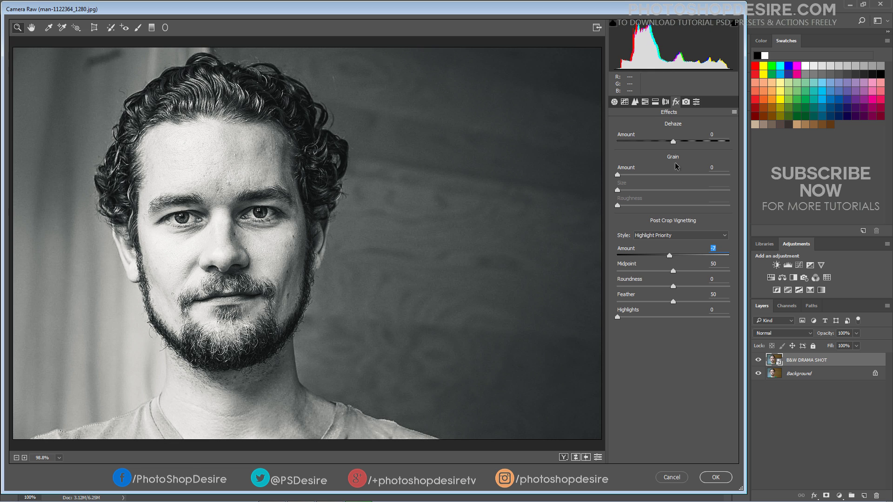
pyautogui.click(686, 102)
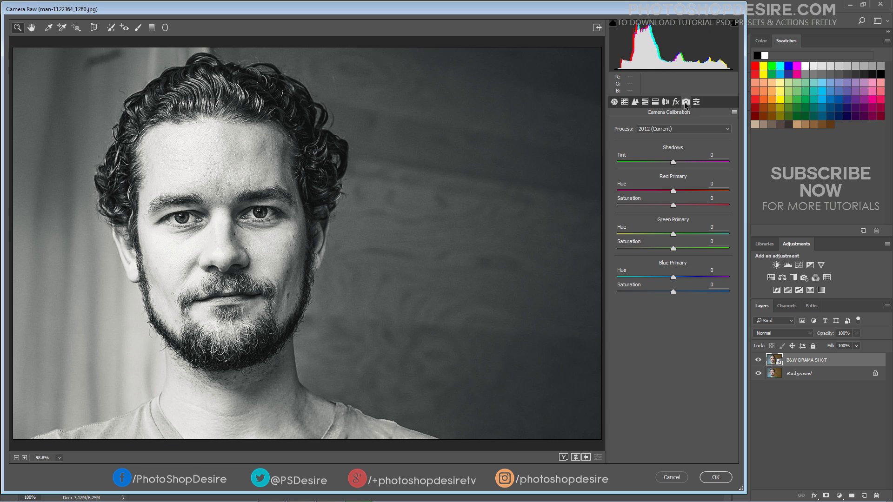
pyautogui.click(615, 103)
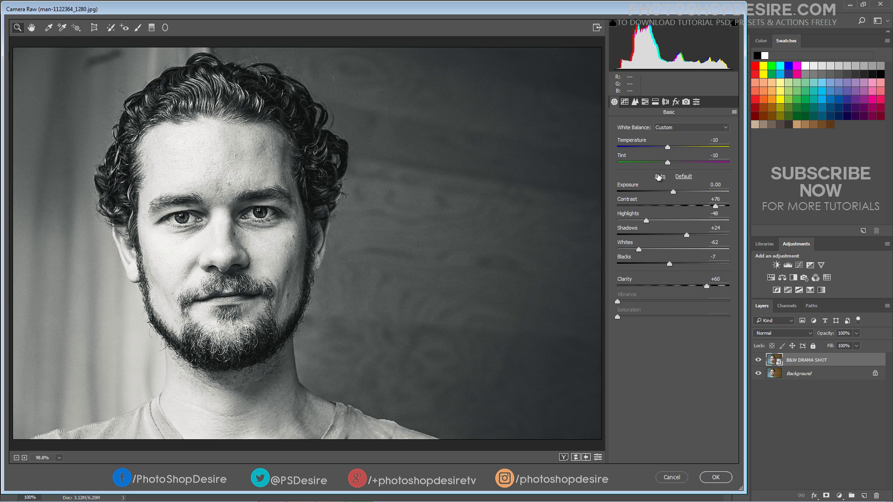
# - Set the tone curve's upper point to input 165, output 190, and the black endpoint to output 9
pyautogui.click(624, 102)
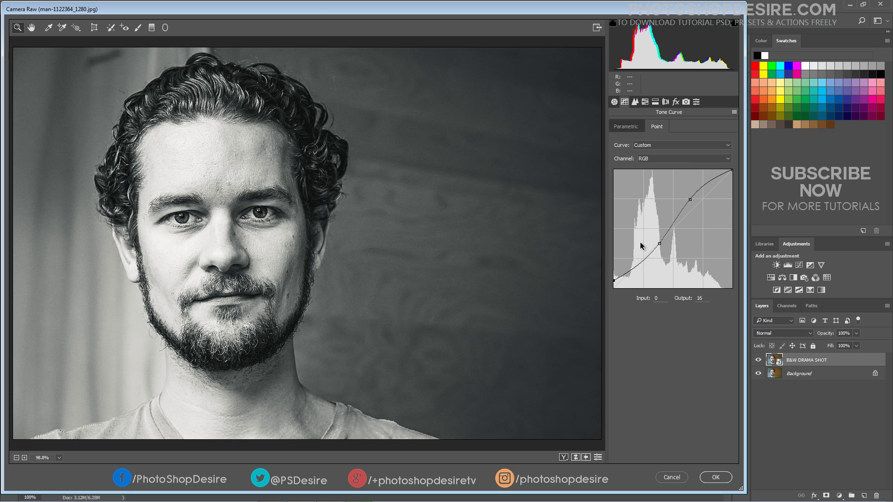
pyautogui.click(659, 243)
pyautogui.click(690, 199)
pyautogui.moveTo(660, 296); pyautogui.dragTo(664, 297)
pyautogui.write('5')
pyautogui.click(709, 302)
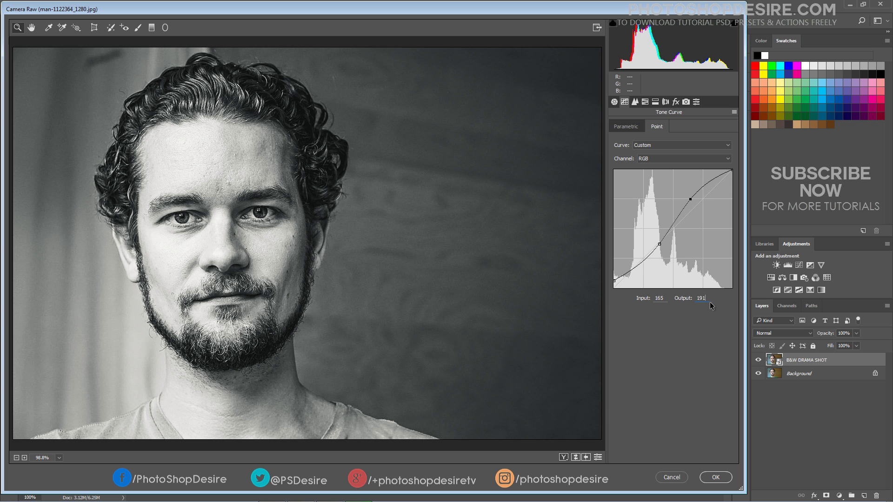
pyautogui.press('BackSpace')
pyautogui.write('0')
pyautogui.moveTo(615, 282)
pyautogui.mouseDown()
pyautogui.moveTo(613, 290)
pyautogui.moveTo(609, 281)
pyautogui.mouseUp()
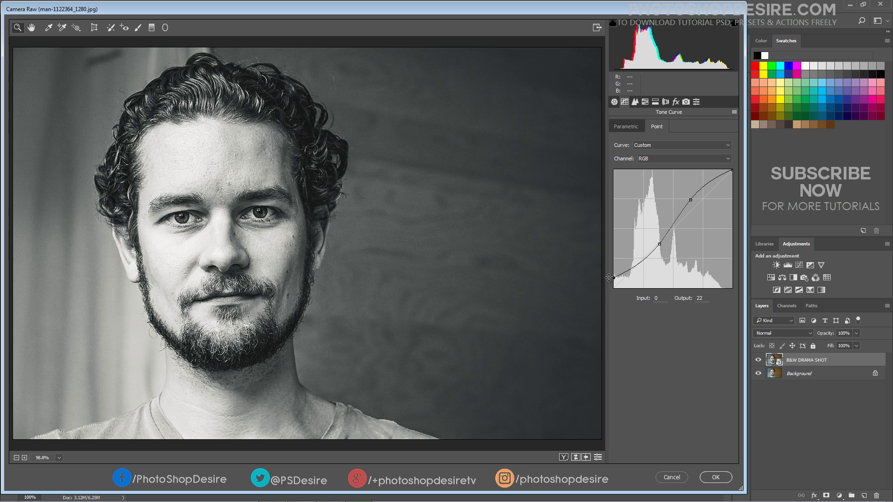
pyautogui.moveTo(609, 273)
pyautogui.mouseDown()
pyautogui.moveTo(607, 265)
pyautogui.moveTo(626, 294)
pyautogui.moveTo(594, 295)
pyautogui.moveTo(612, 289)
pyautogui.moveTo(602, 284)
pyautogui.mouseUp()
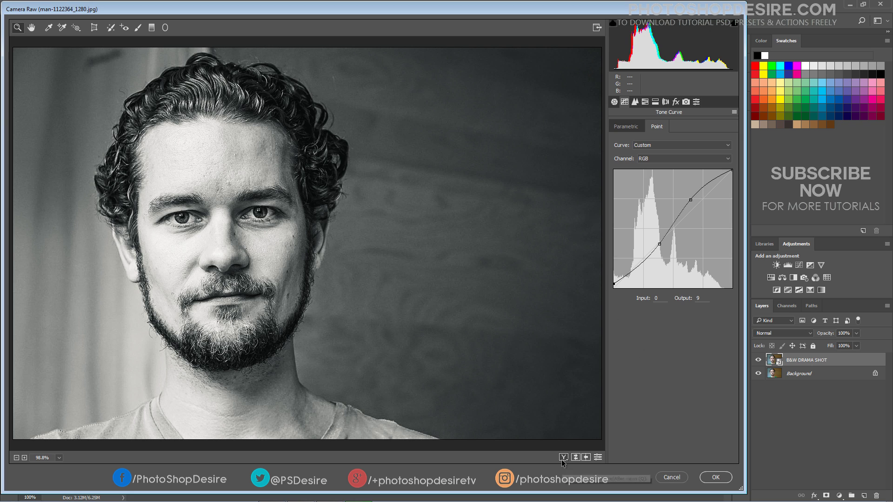
# - Compare the before and after versions side by side at 100% zoom, centred on the man's face
pyautogui.click(613, 102)
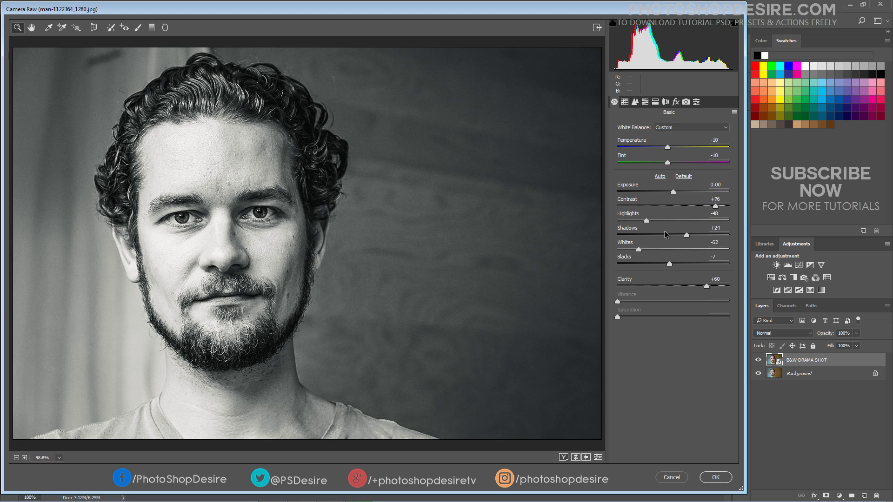
pyautogui.click(563, 457)
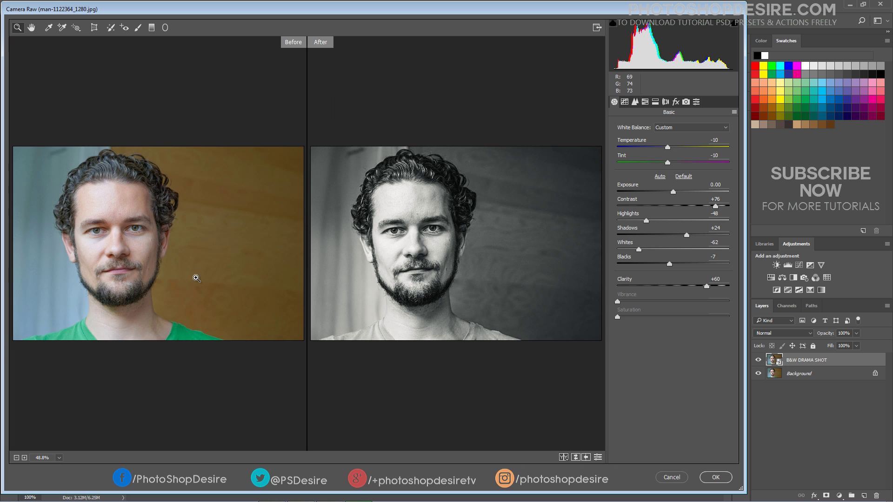
pyautogui.click(175, 264)
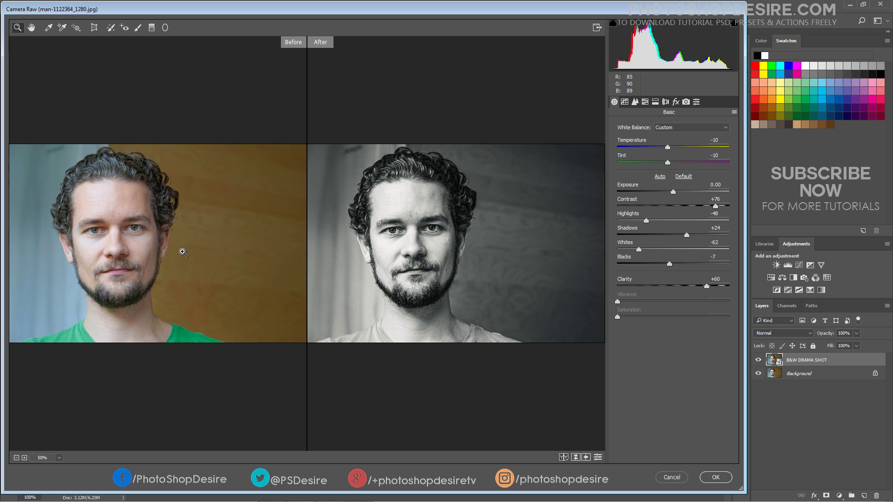
pyautogui.click(183, 252)
pyautogui.click(182, 252)
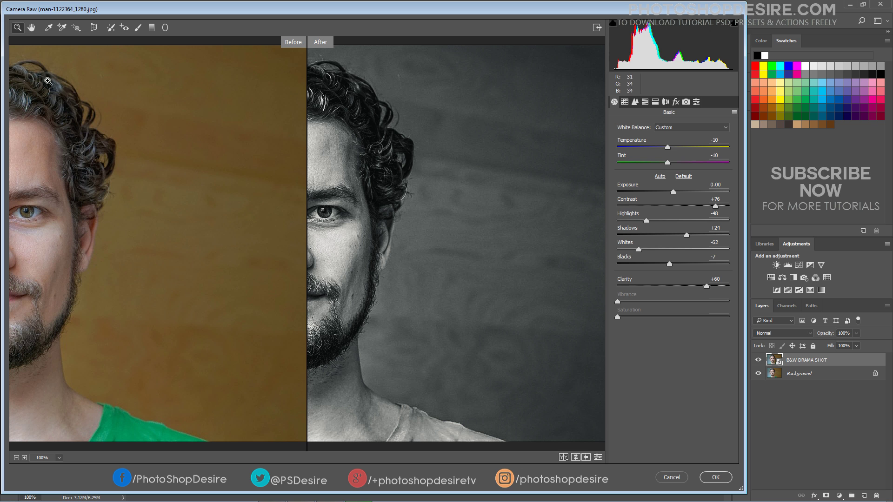
pyautogui.click(31, 28)
pyautogui.moveTo(80, 164); pyautogui.dragTo(259, 217)
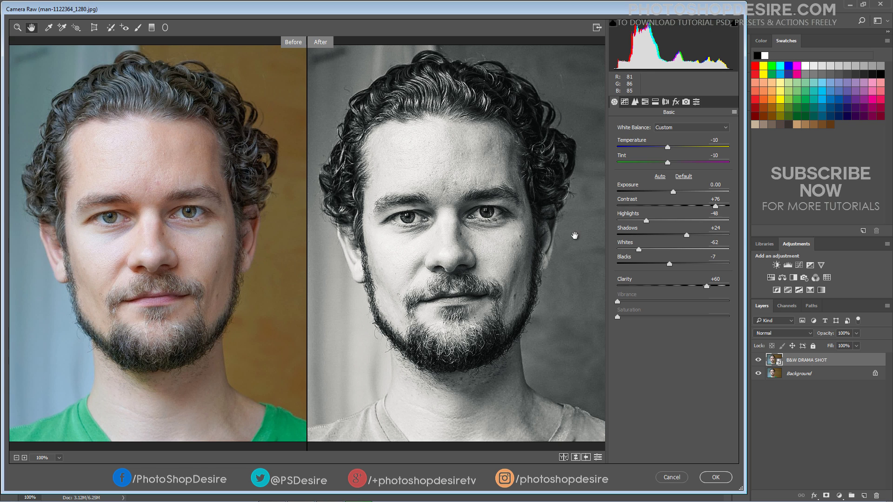
# - Save all current Camera Raw settings as the preset file "PSDESIRE - B&W DRAMA COLOR TONE"
pyautogui.click(696, 102)
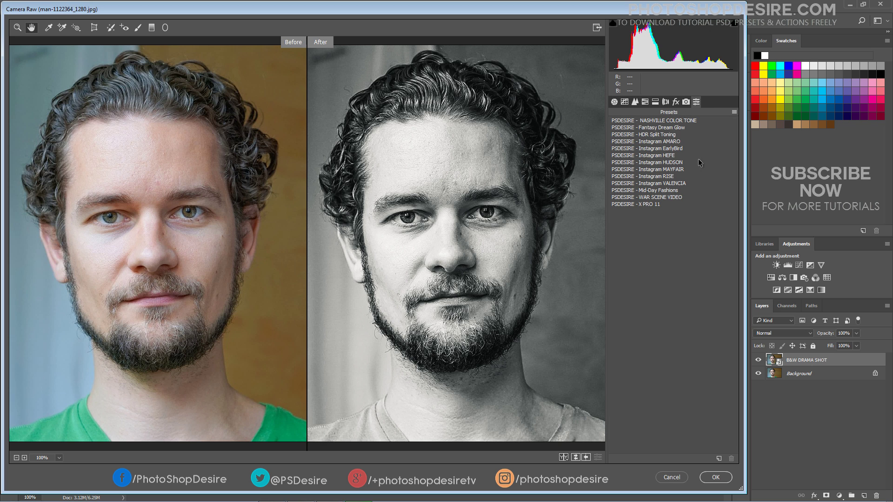
pyautogui.click(734, 112)
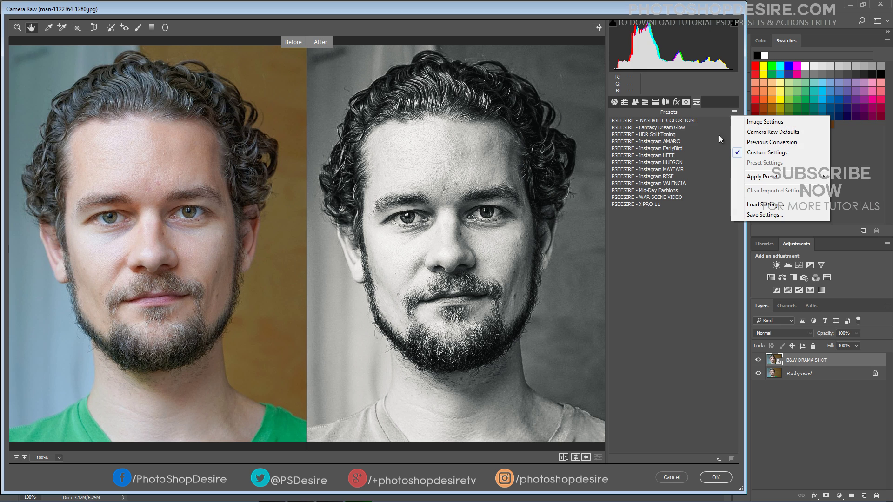
pyautogui.click(736, 215)
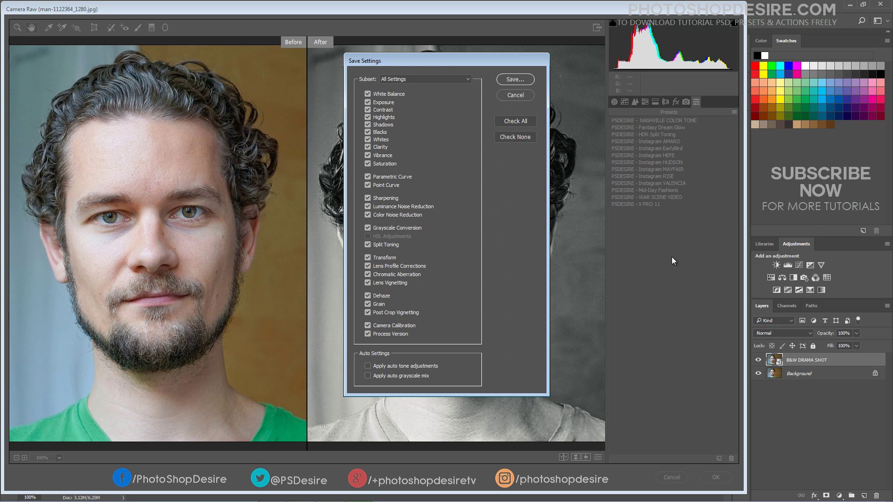
pyautogui.click(511, 80)
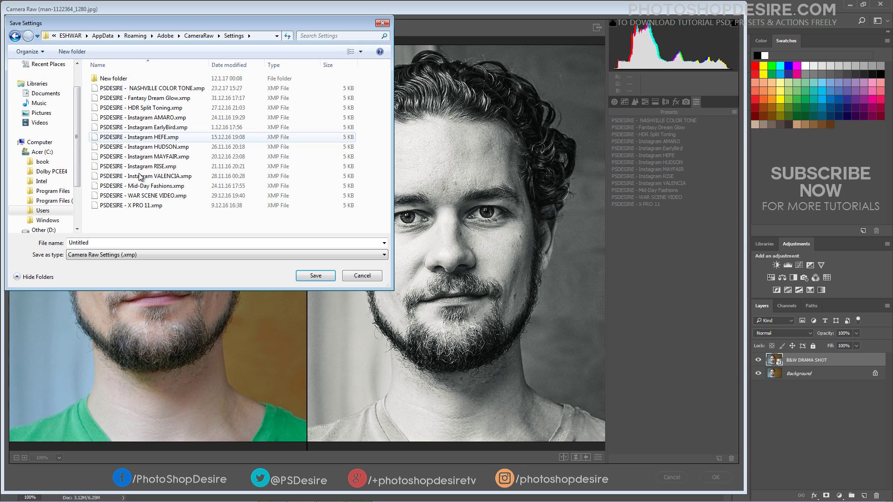
pyautogui.click(157, 243)
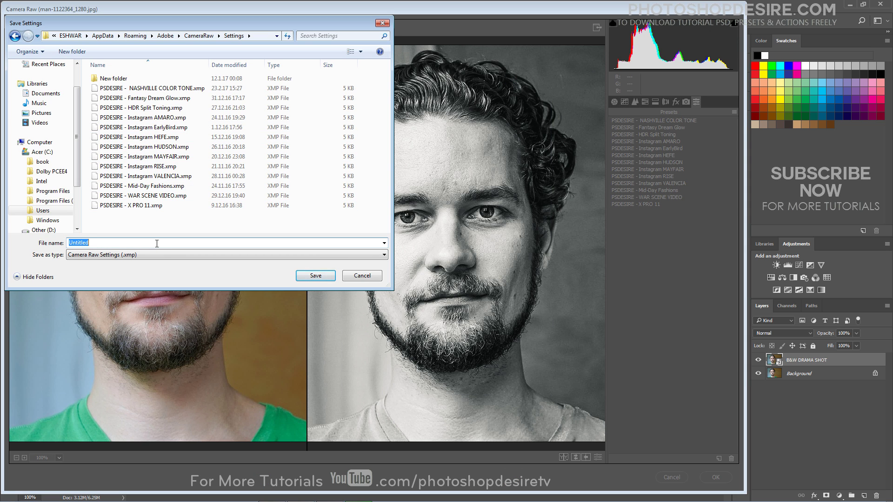
pyautogui.write('PSDESIRE')
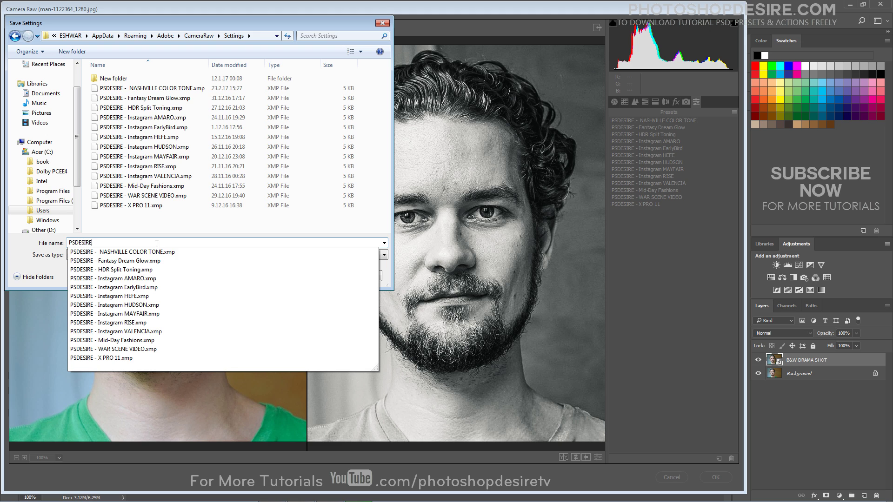
pyautogui.write(' - ')
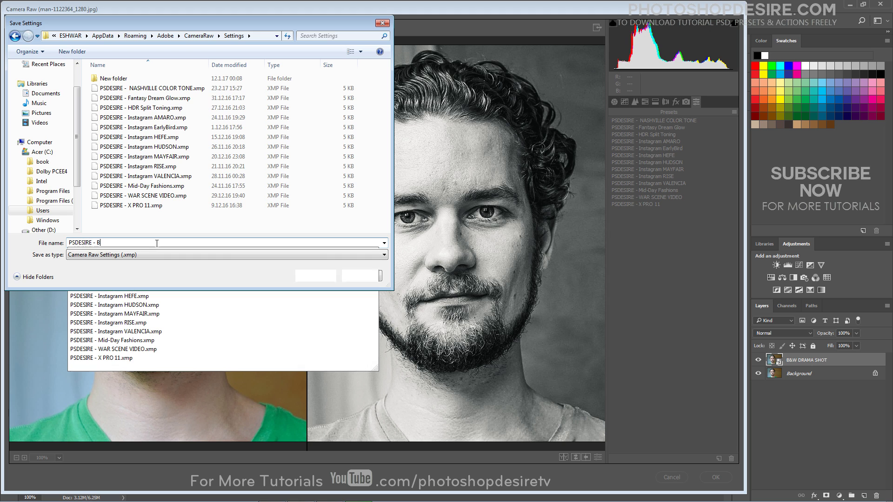
pyautogui.write('B')
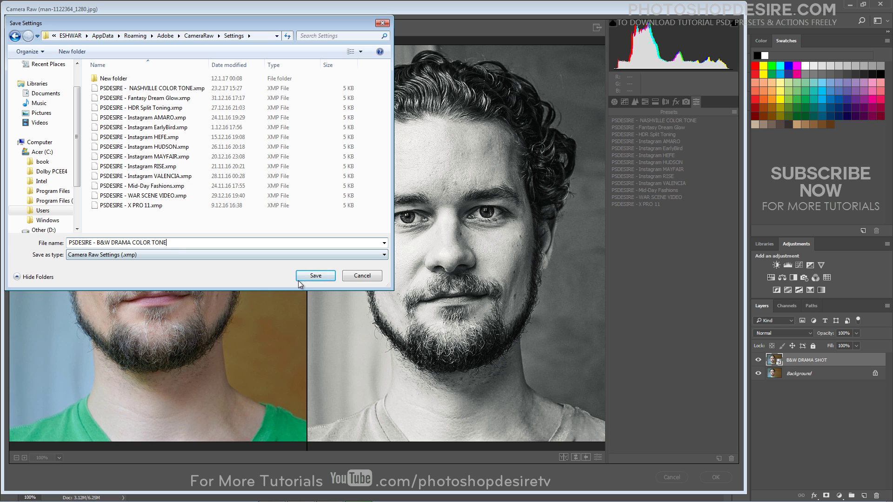
pyautogui.click(312, 276)
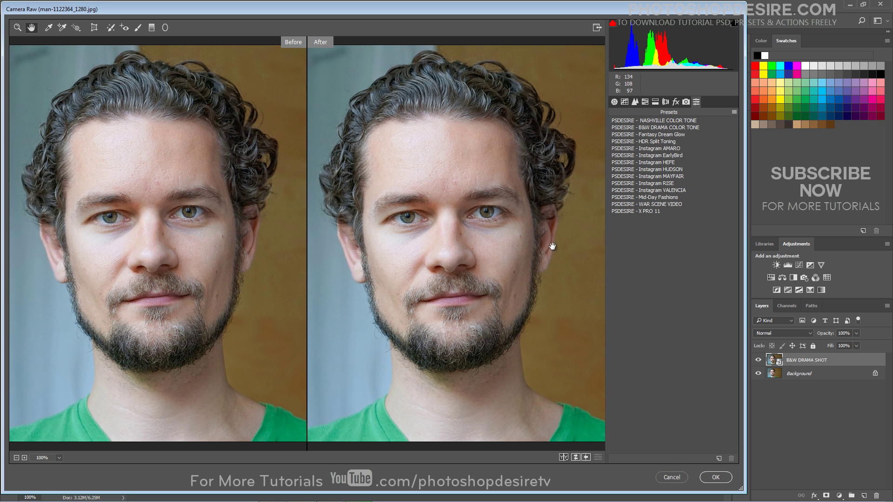
# - Apply the preset "PSDESIRE - B&W DRAMA COLOR TONE" and commit the Camera Raw Filter to the smart object layer
pyautogui.click(685, 127)
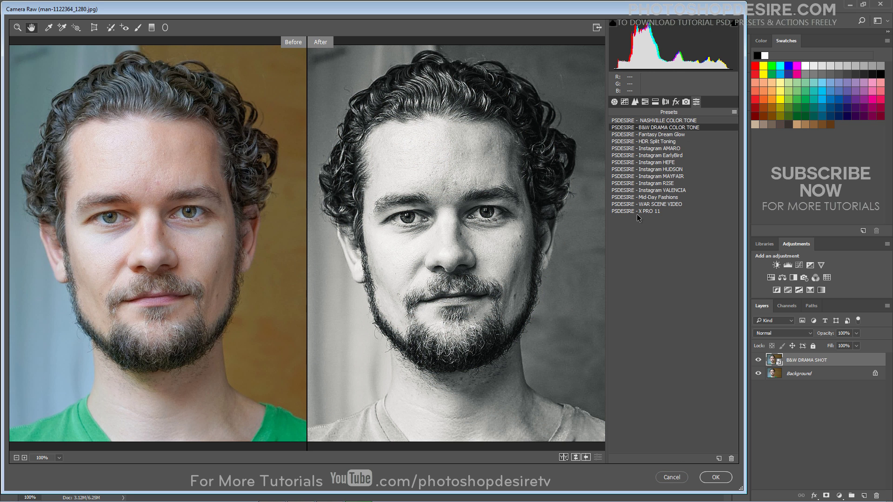
pyautogui.click(714, 478)
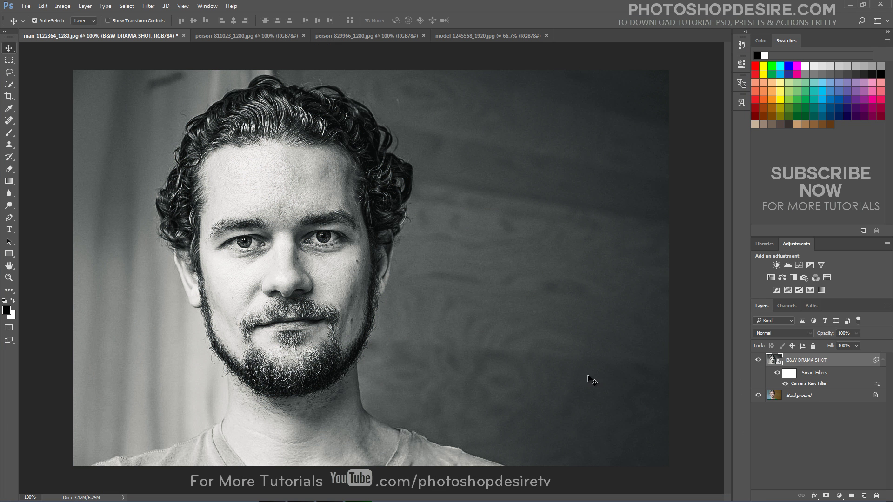
# - Toggle the visibility of the B&W DRAMA SHOT layer to compare the portrait with and without the effect
pyautogui.click(758, 360)
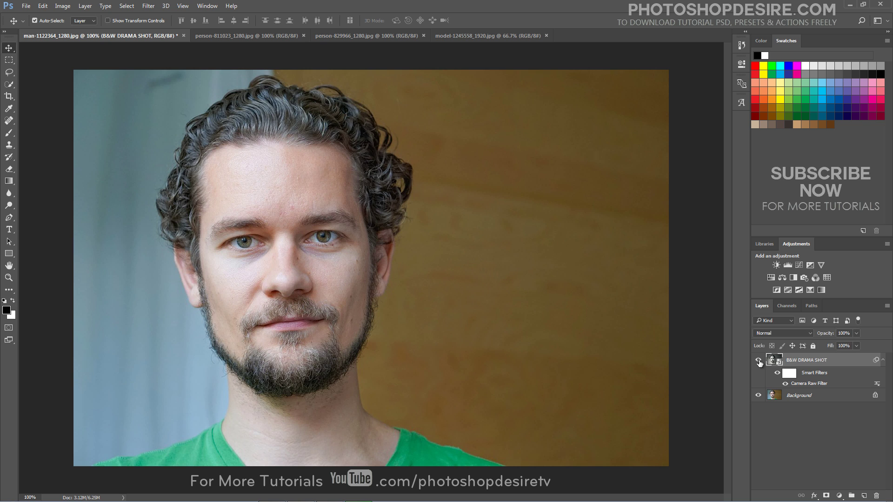
pyautogui.click(758, 361)
pyautogui.click(758, 361)
pyautogui.click(758, 361)
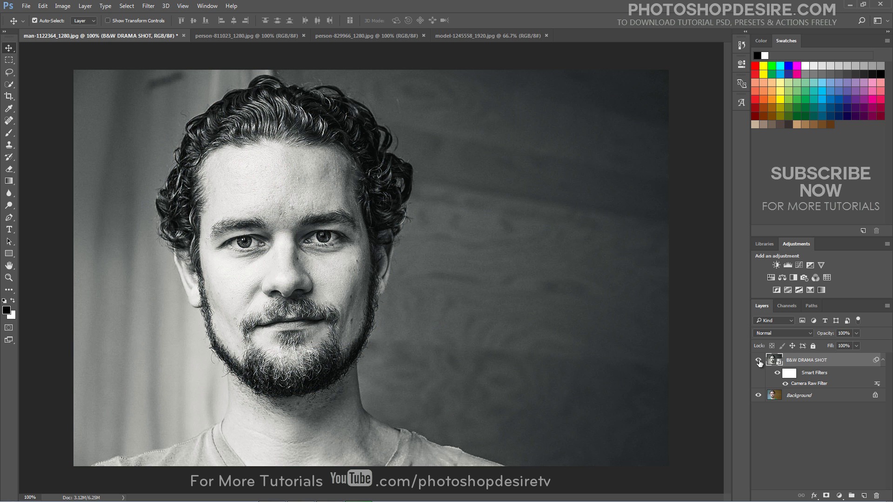
pyautogui.click(759, 360)
pyautogui.click(758, 361)
# - Duplicate the background of person-811023_1280.jpg, apply the Camera Raw preset "PSDESIRE - B&W DRAMA COLOR TONE" to the copy, and compare before and after
pyautogui.click(250, 38)
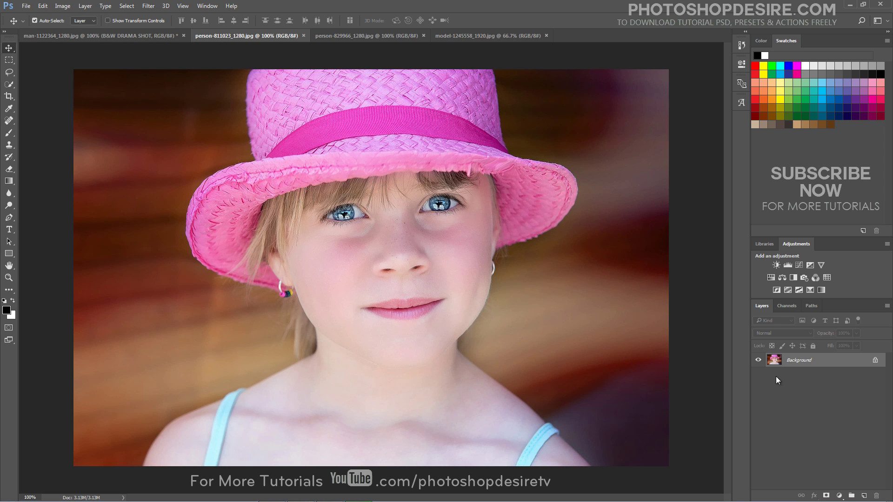
pyautogui.hotkey('ctrl', 'j')
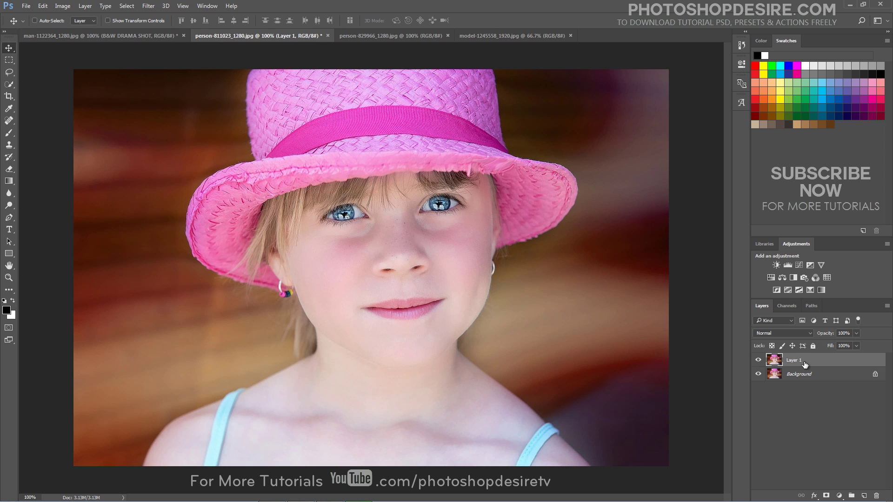
pyautogui.click(148, 6)
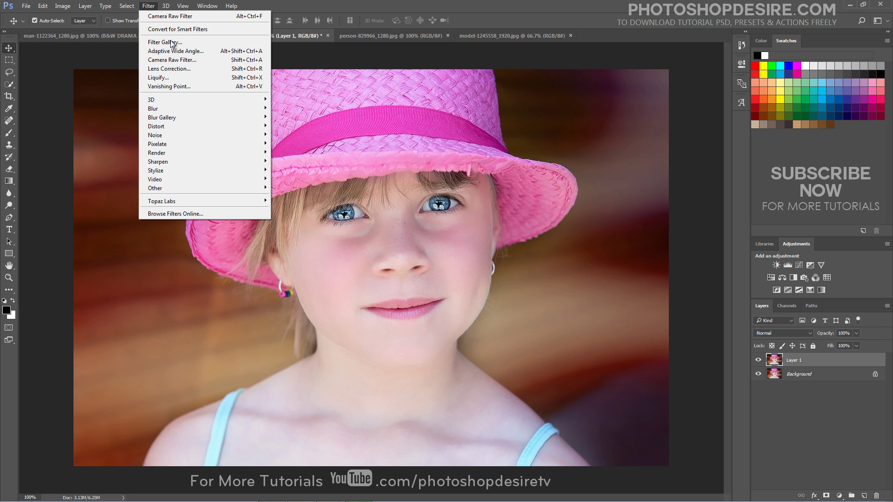
pyautogui.click(200, 61)
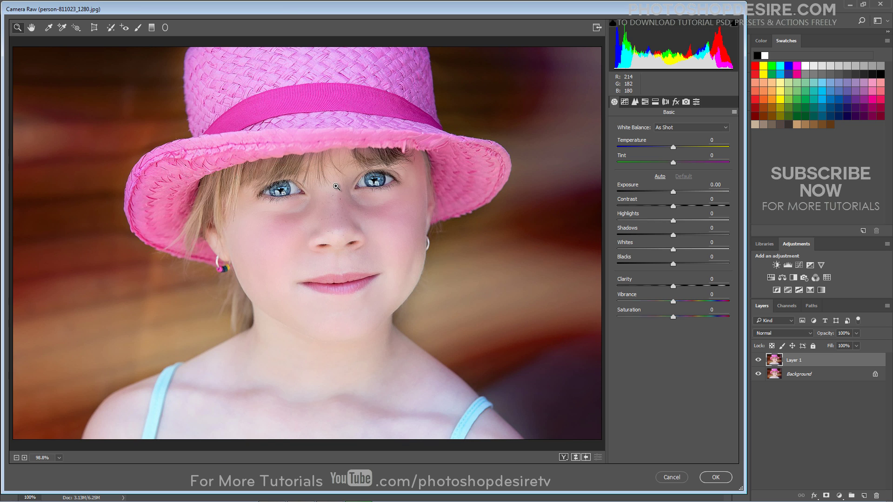
pyautogui.click(697, 103)
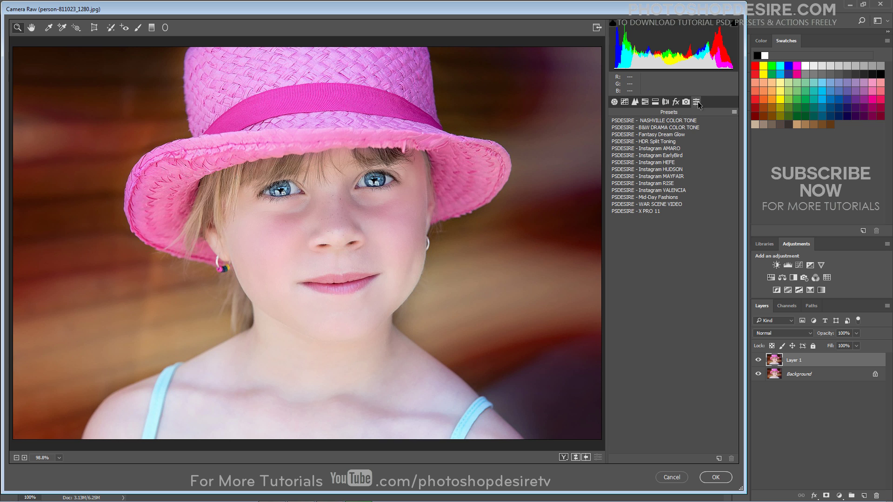
pyautogui.click(693, 127)
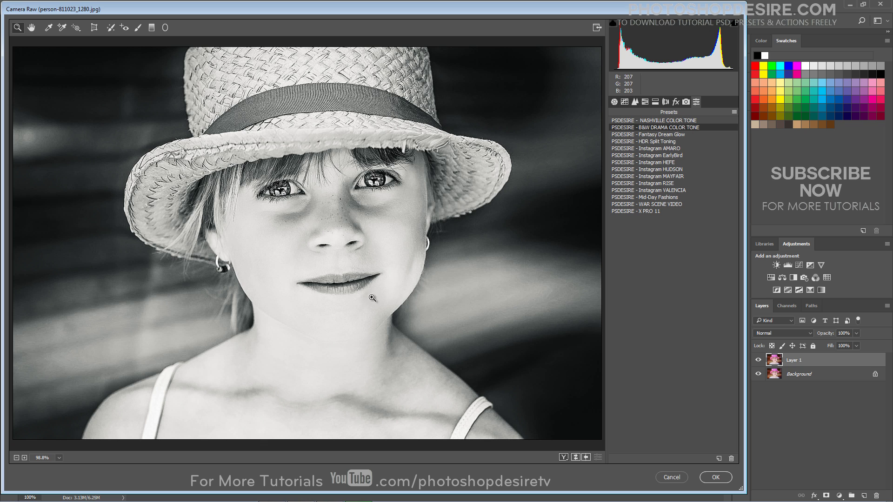
pyautogui.click(706, 477)
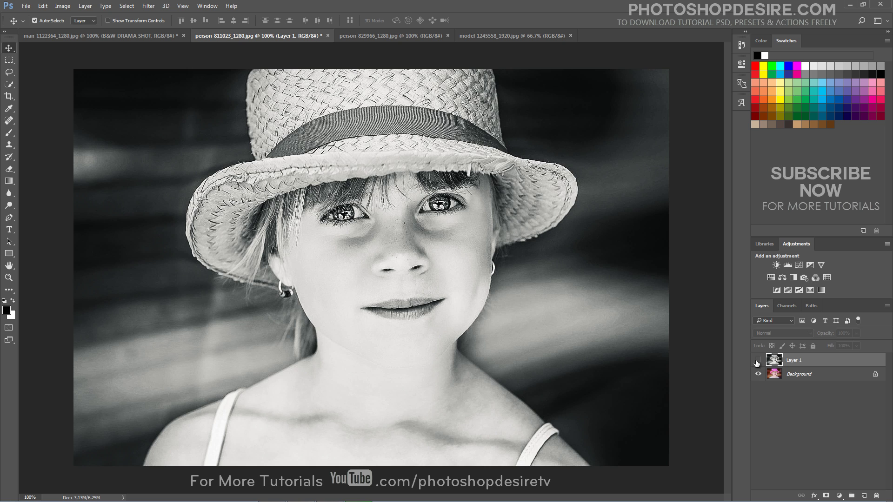
pyautogui.click(757, 360)
pyautogui.click(758, 360)
# - Duplicate the background of person-829966_1280.jpg, load the Camera Raw preset "PSDESIRE - B&W DRAMA COLOR TONE" on the copy, and show the basic adjustments
pyautogui.click(361, 38)
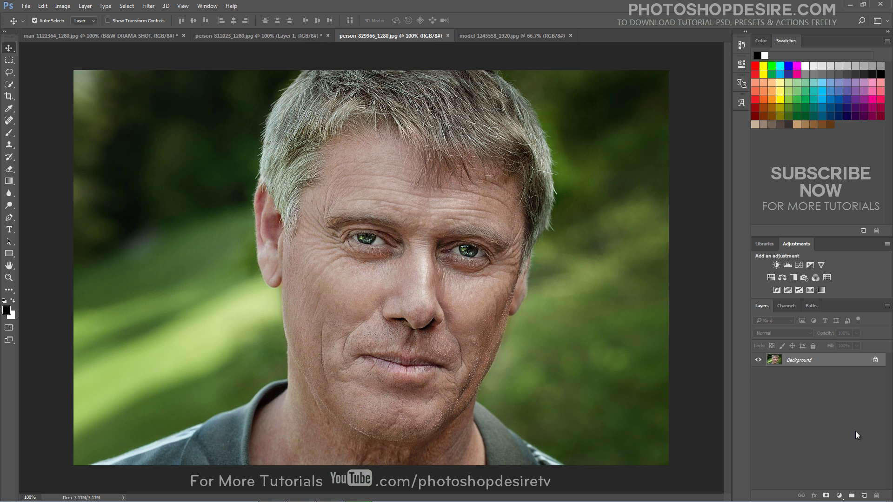
pyautogui.hotkey('ctrl', 'j')
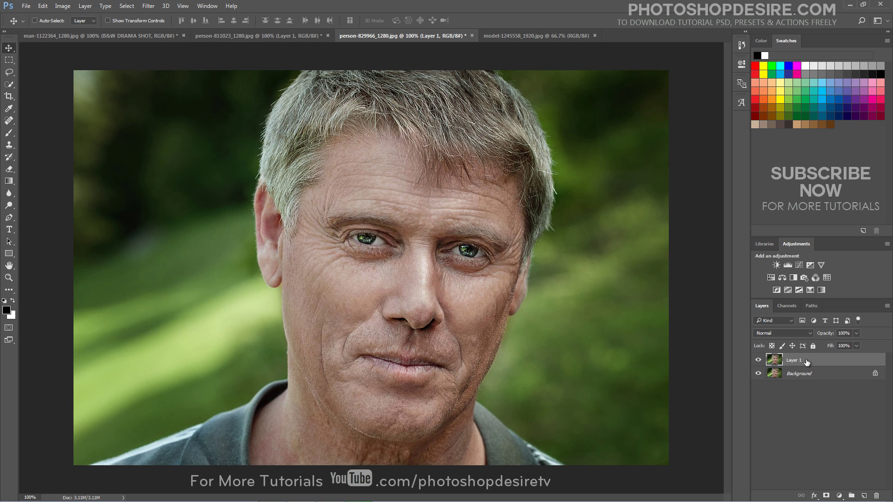
pyautogui.click(153, 6)
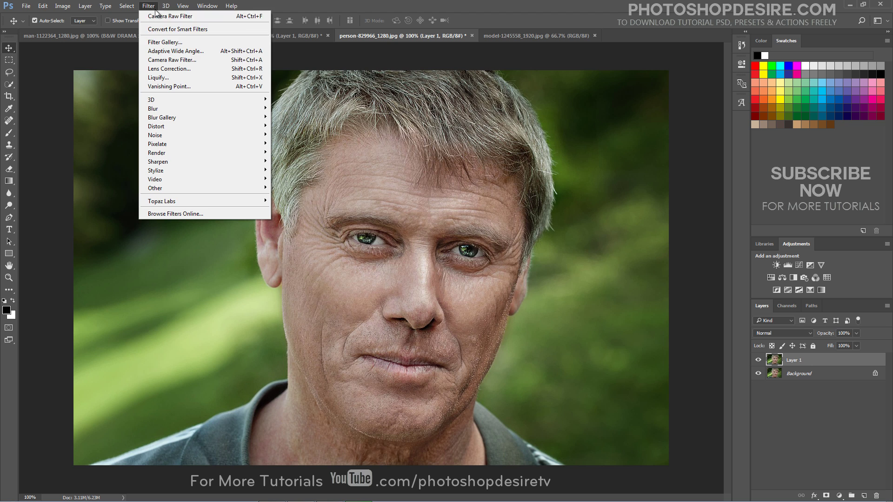
pyautogui.click(208, 60)
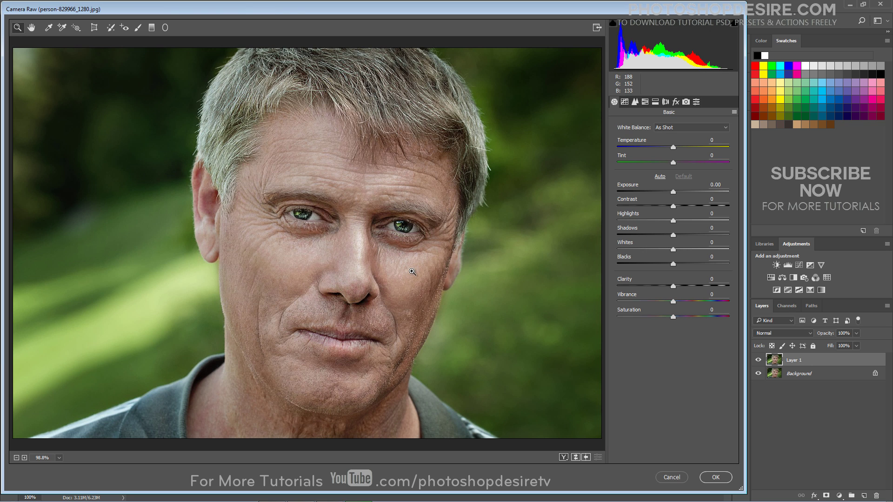
pyautogui.click(696, 102)
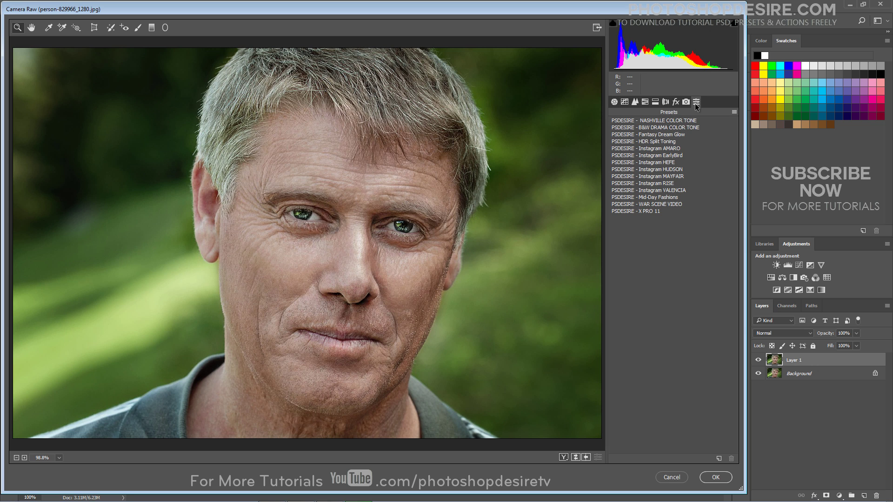
pyautogui.click(697, 127)
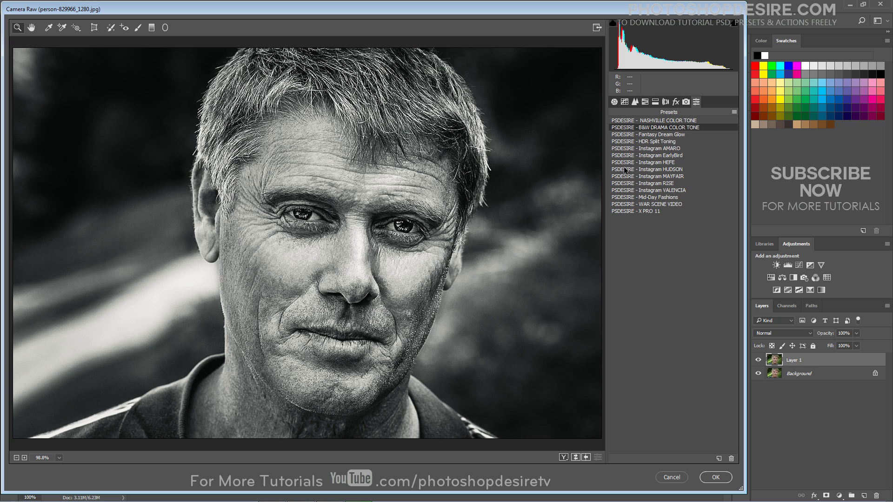
pyautogui.click(614, 102)
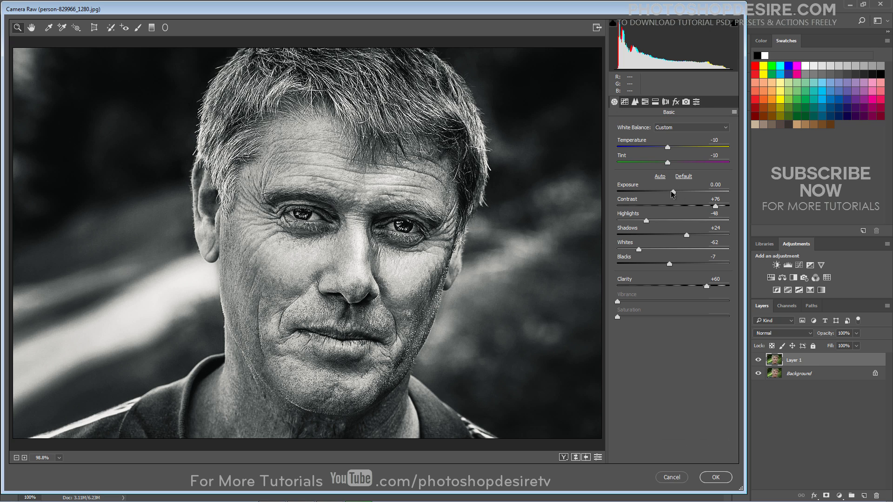
# - Try raising the Exposure to +0.25 and +0.15, and reset it to 0.00
pyautogui.moveTo(672, 192); pyautogui.dragTo(676, 193)
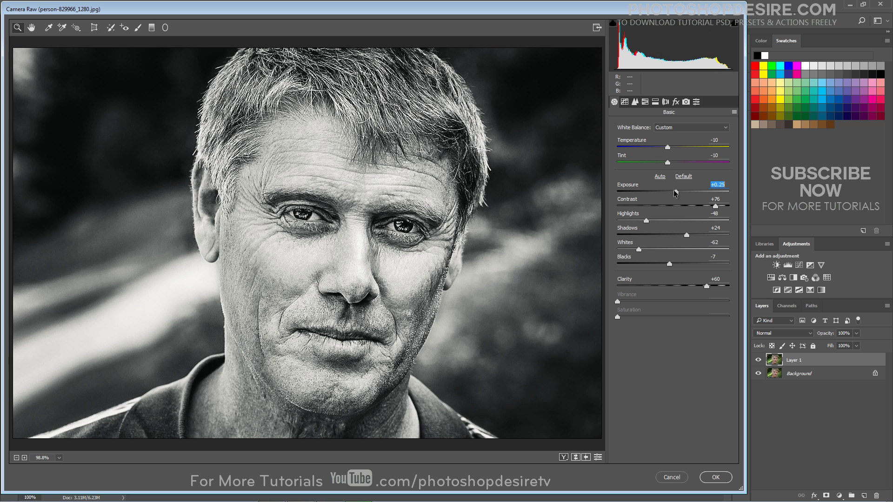
pyautogui.moveTo(674, 192); pyautogui.dragTo(673, 191)
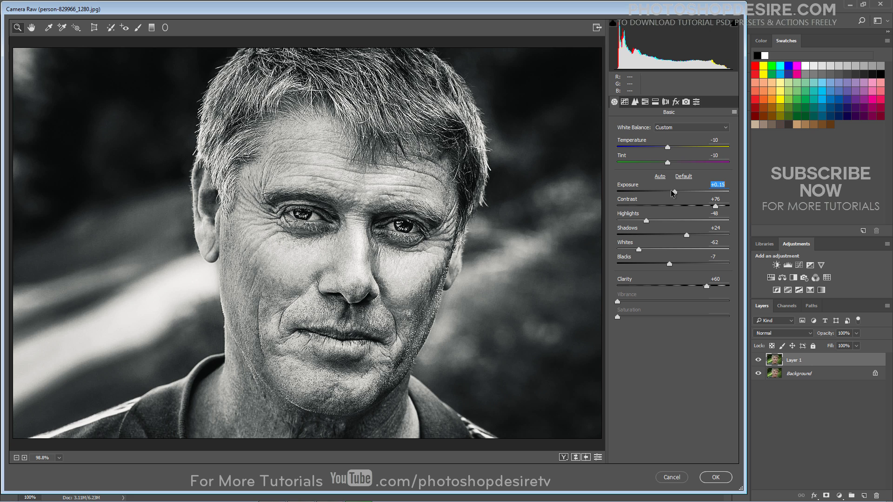
pyautogui.doubleClick(671, 193)
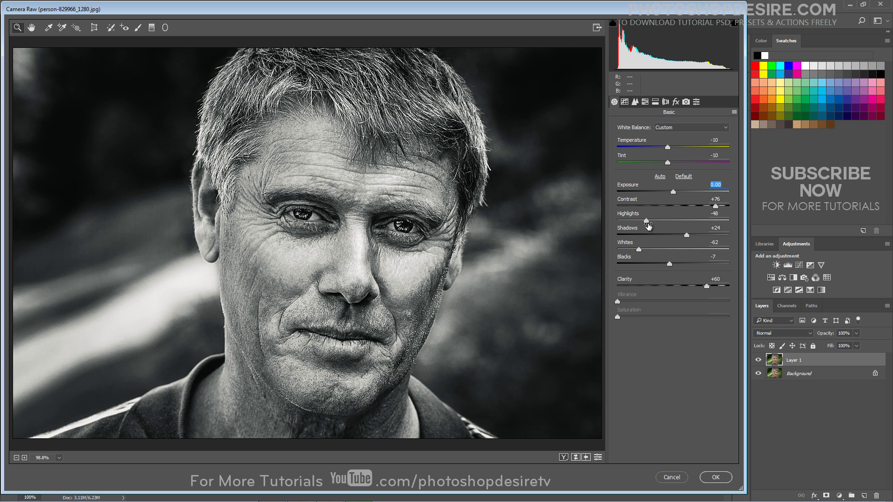
# - Set Shadows to +67 and Blacks to +10, and commit the Camera Raw Filter to the duplicated layer
pyautogui.moveTo(687, 235); pyautogui.dragTo(711, 240)
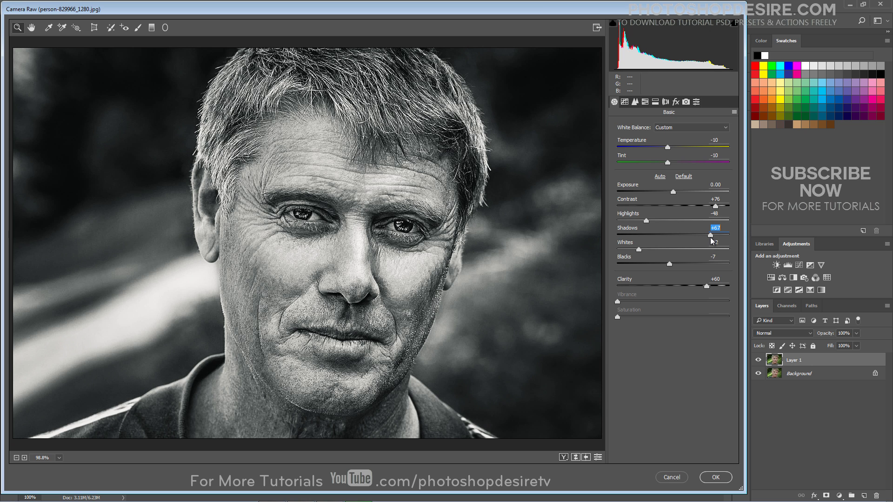
pyautogui.moveTo(668, 264); pyautogui.dragTo(676, 264)
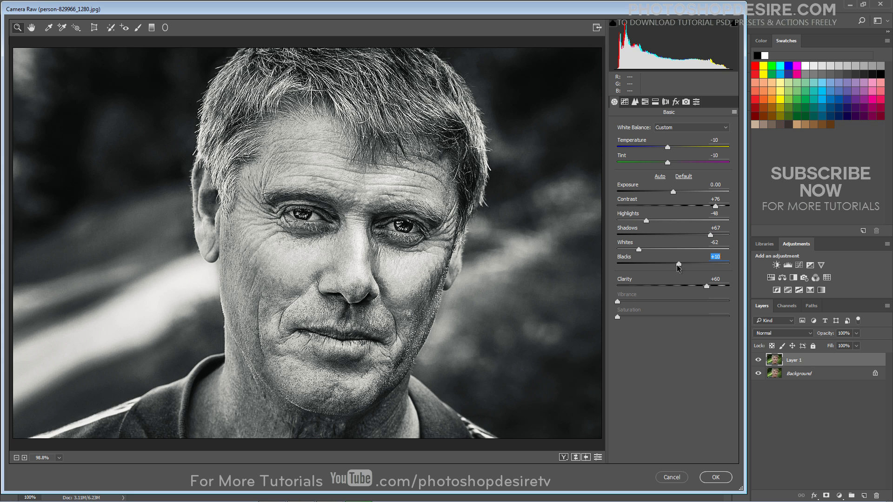
pyautogui.click(718, 477)
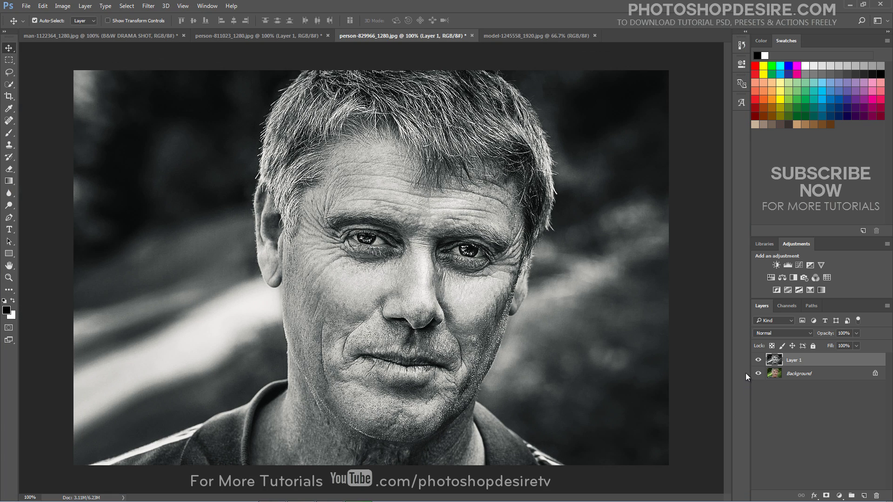
# - Toggle the visibility of Layer 1 to compare the older man's portrait with and without the effect
pyautogui.click(758, 360)
pyautogui.click(758, 360)
pyautogui.click(757, 360)
pyautogui.click(758, 360)
# - Duplicate the background of model-1245558_1920.jpg and apply the Camera Raw preset "PSDESIRE - B&W DRAMA COLOR TONE" to the copy
pyautogui.click(507, 36)
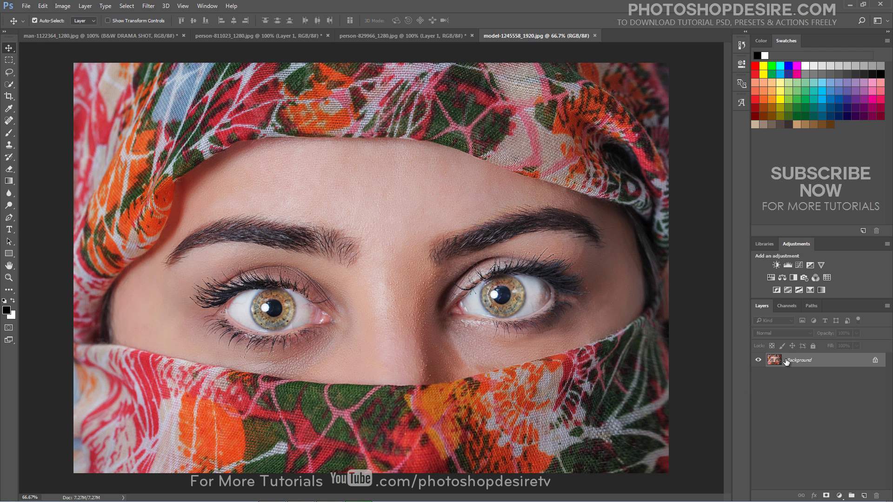
pyautogui.moveTo(784, 361); pyautogui.dragTo(785, 360)
pyautogui.hotkey('ctrl', 'j')
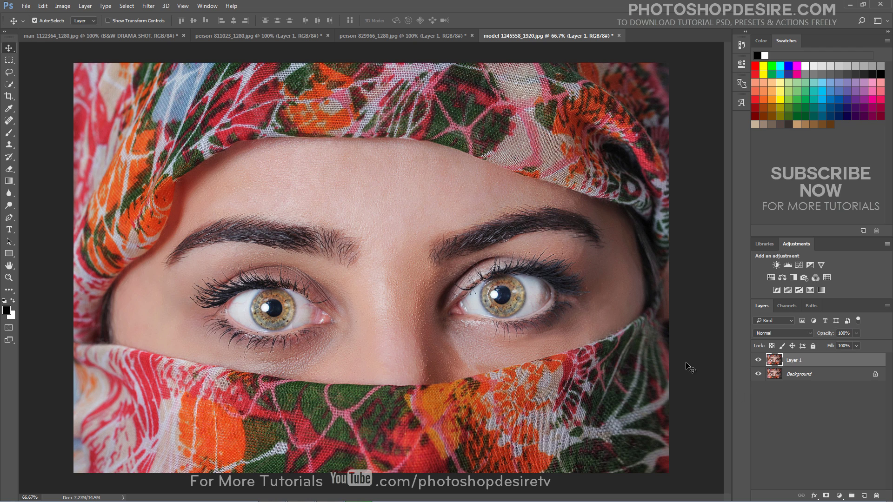
pyautogui.click(149, 6)
pyautogui.click(205, 59)
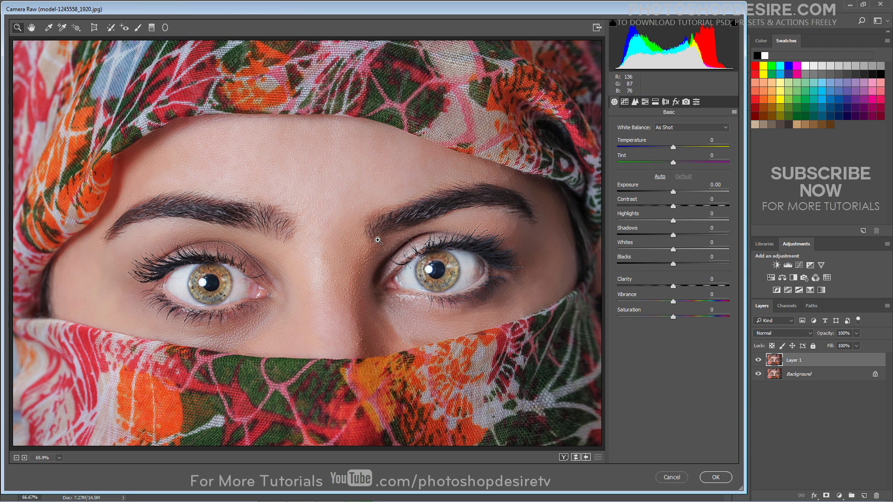
pyautogui.click(696, 105)
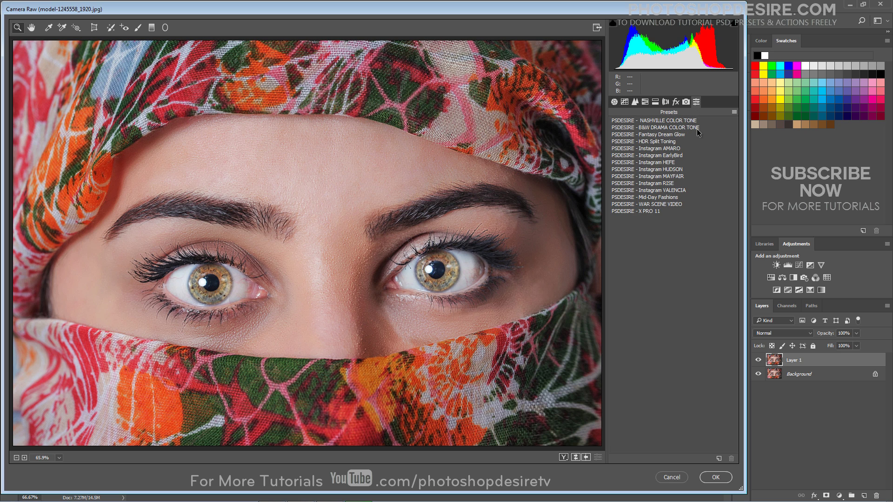
pyautogui.click(696, 128)
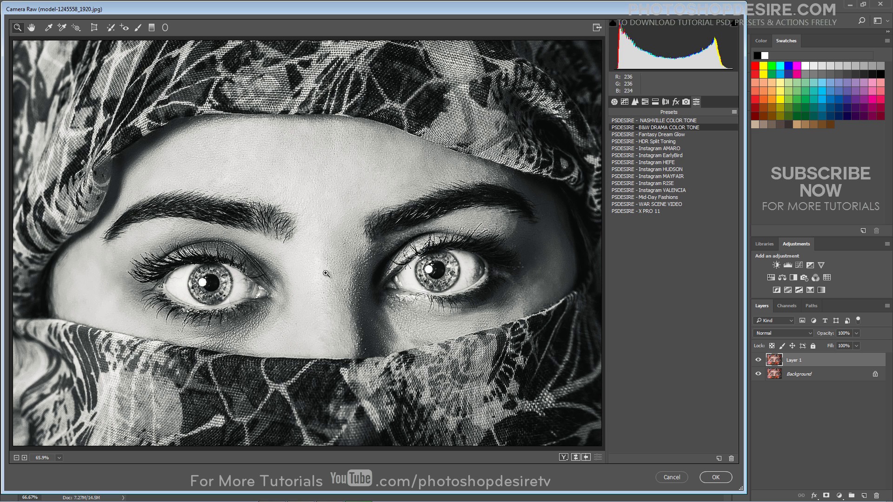
pyautogui.click(708, 476)
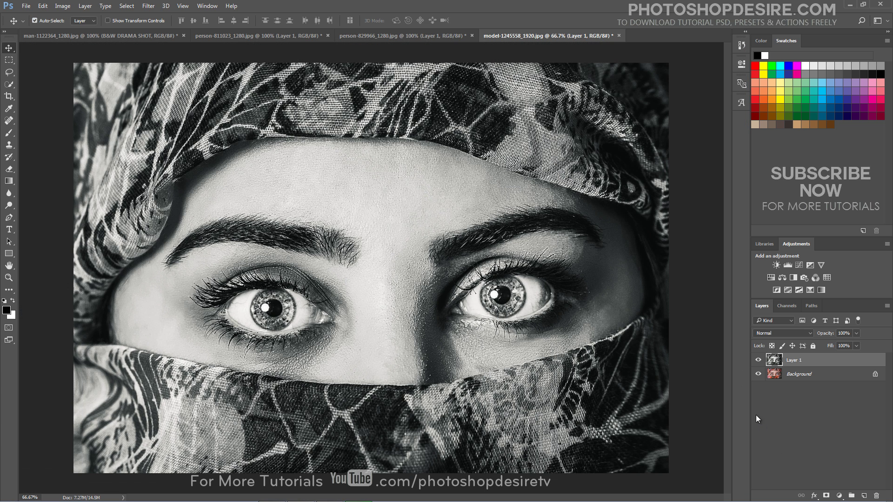
# - Toggle the visibility of Layer 1 to compare the veiled woman's portrait before and after the preset
pyautogui.click(758, 360)
pyautogui.click(757, 360)
pyautogui.click(757, 361)
pyautogui.click(757, 360)
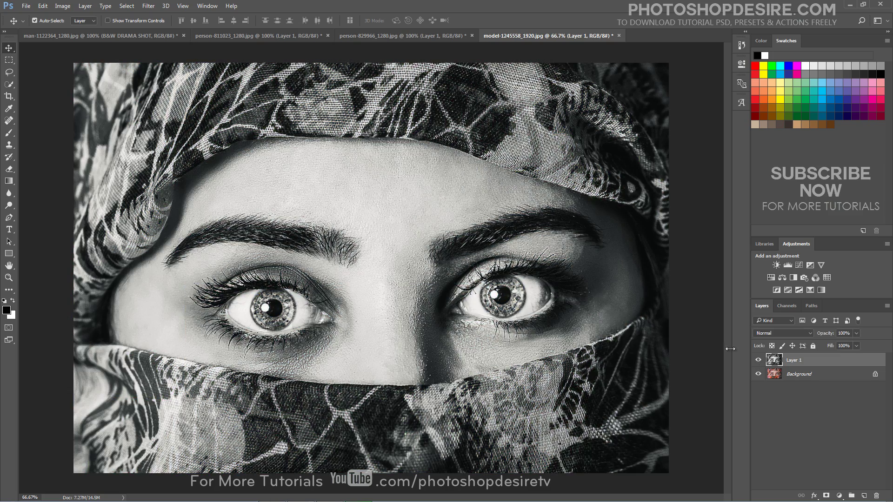
# - Review all four open portraits in turn, toggling each one's effect layer to compare the original with the black-and-white version
pyautogui.click(172, 36)
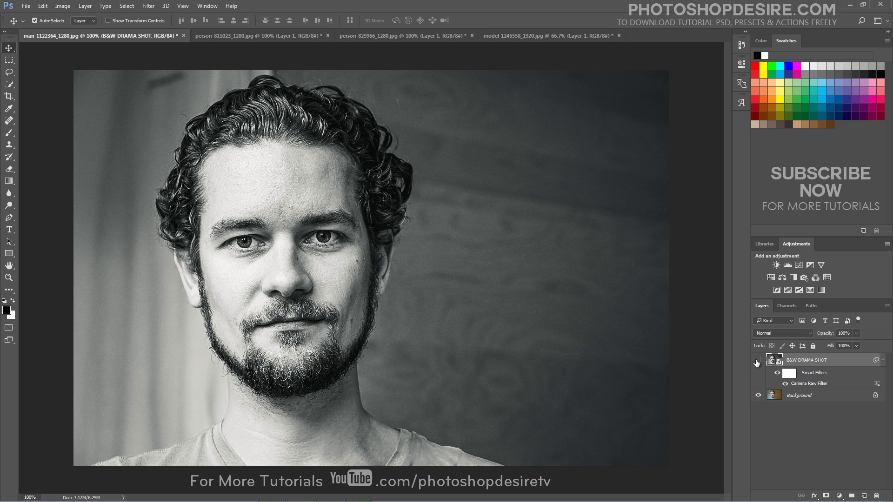
pyautogui.click(757, 360)
pyautogui.click(757, 361)
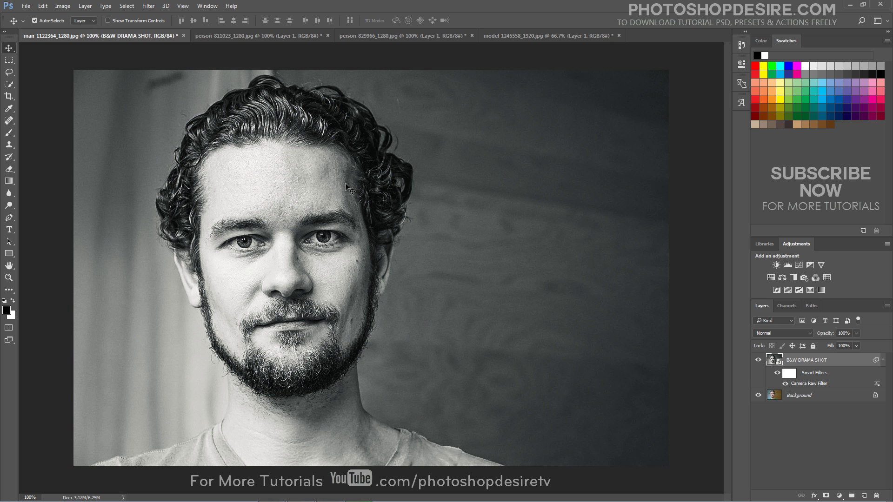
pyautogui.click(278, 39)
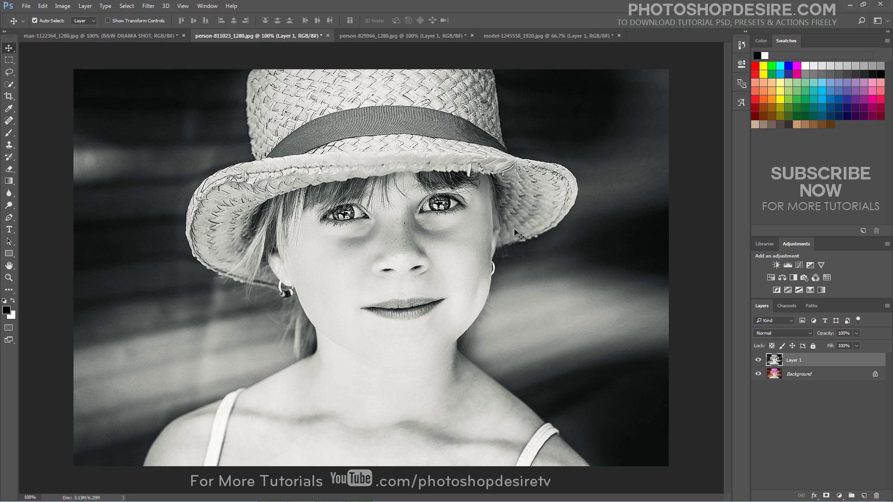
pyautogui.click(758, 360)
pyautogui.click(758, 360)
pyautogui.click(418, 38)
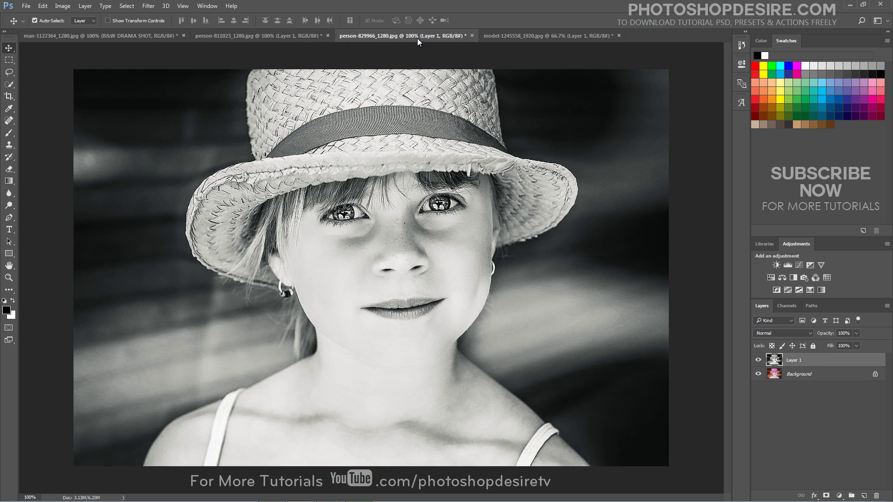
pyautogui.click(758, 360)
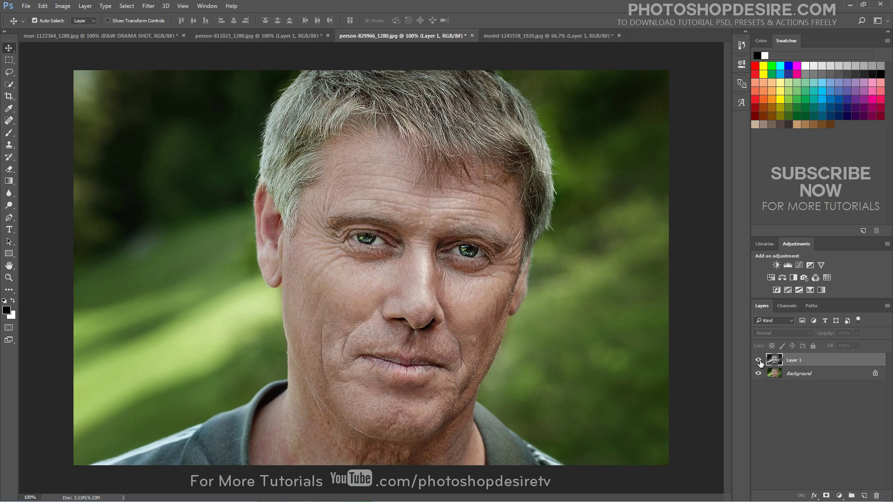
pyautogui.click(758, 361)
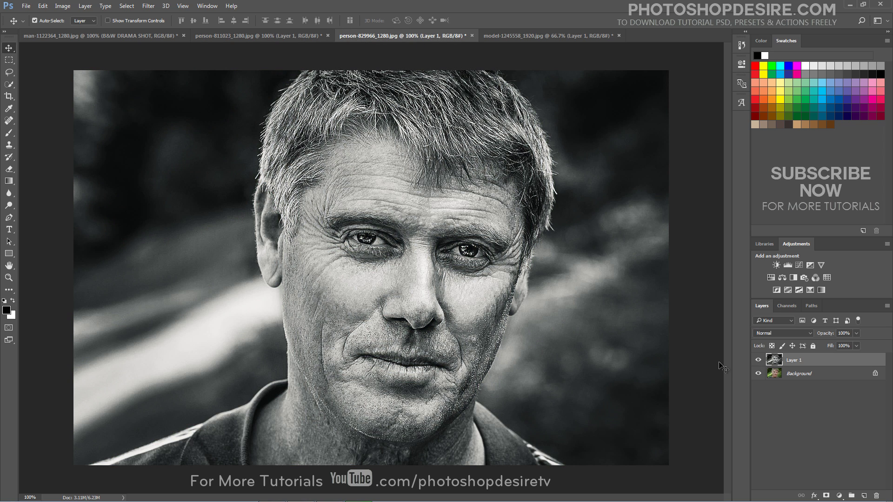
pyautogui.click(523, 39)
pyautogui.click(758, 361)
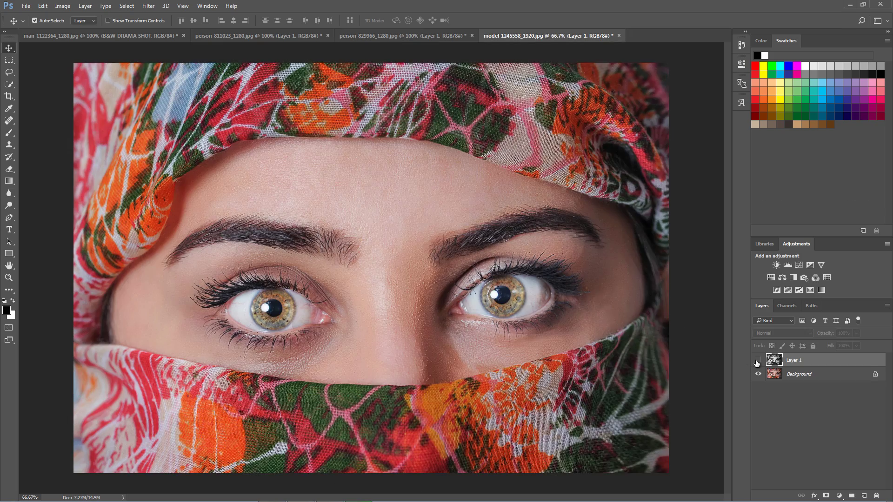
pyautogui.click(758, 361)
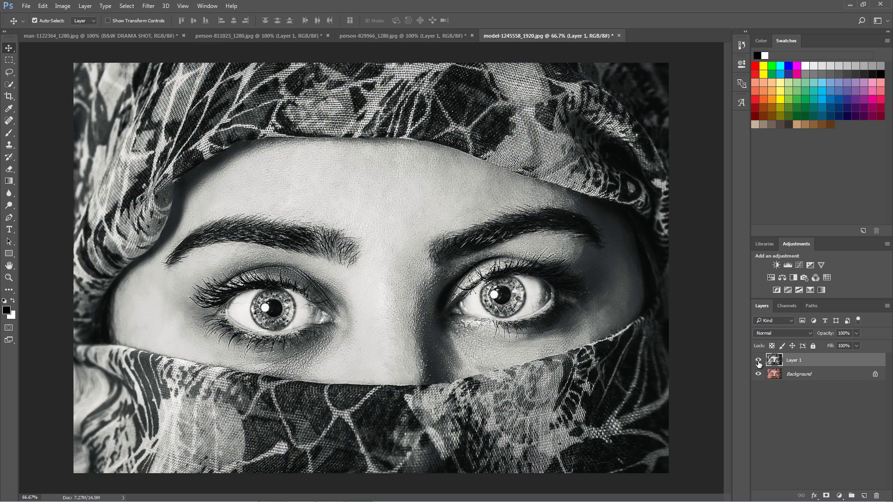